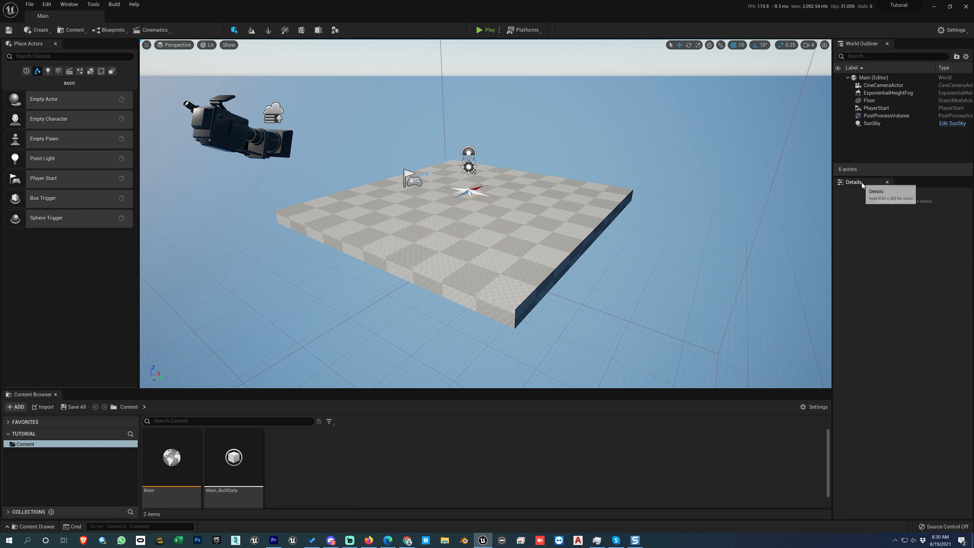
- Place a cube, a sphere, a cylinder and a cone from the basic shapes in a row across the floor
click(535, 223)
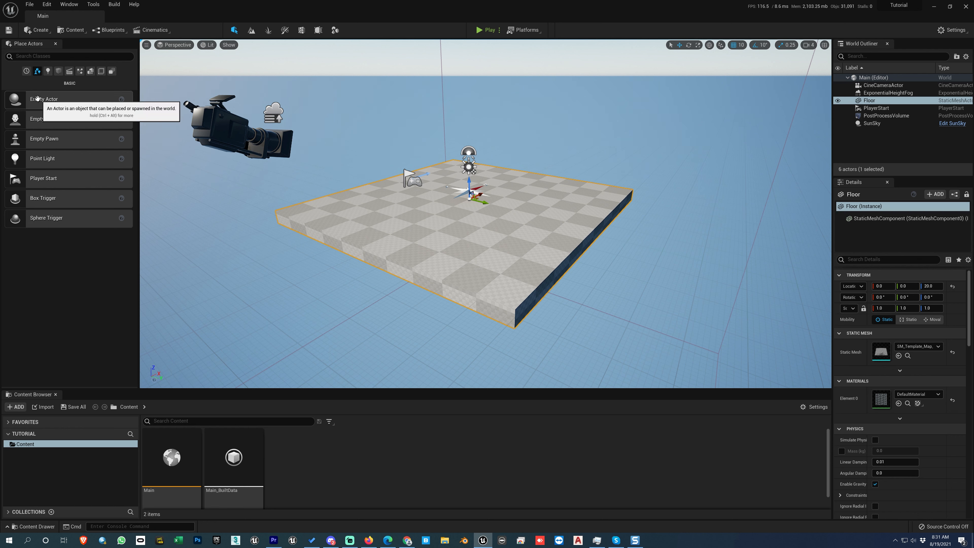
click(59, 73)
drag(37, 99, 396, 194)
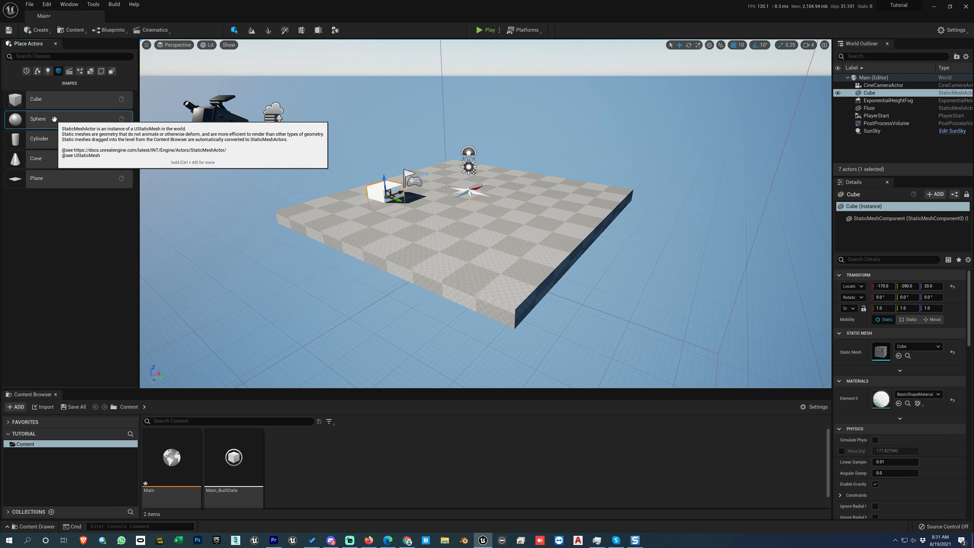
drag(54, 119, 444, 209)
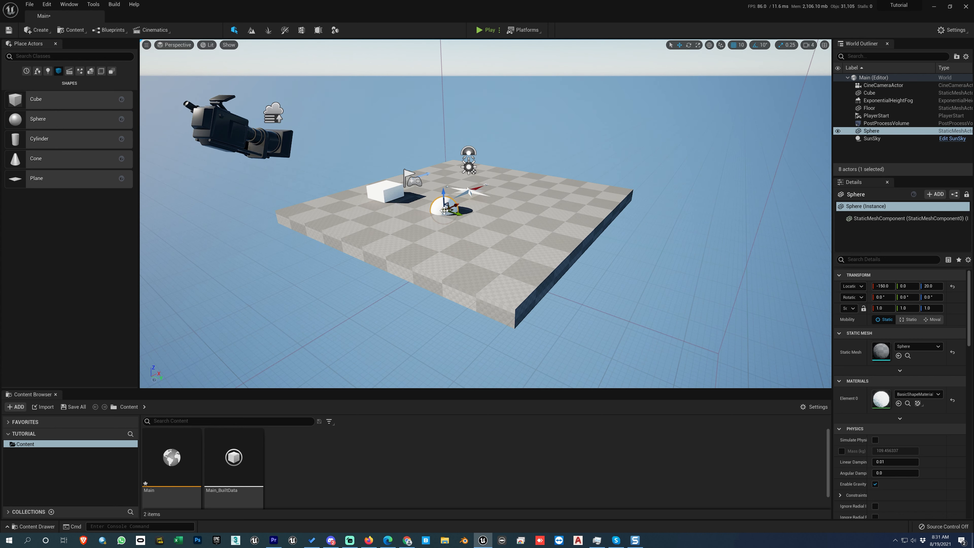
drag(63, 145, 486, 221)
drag(54, 160, 536, 241)
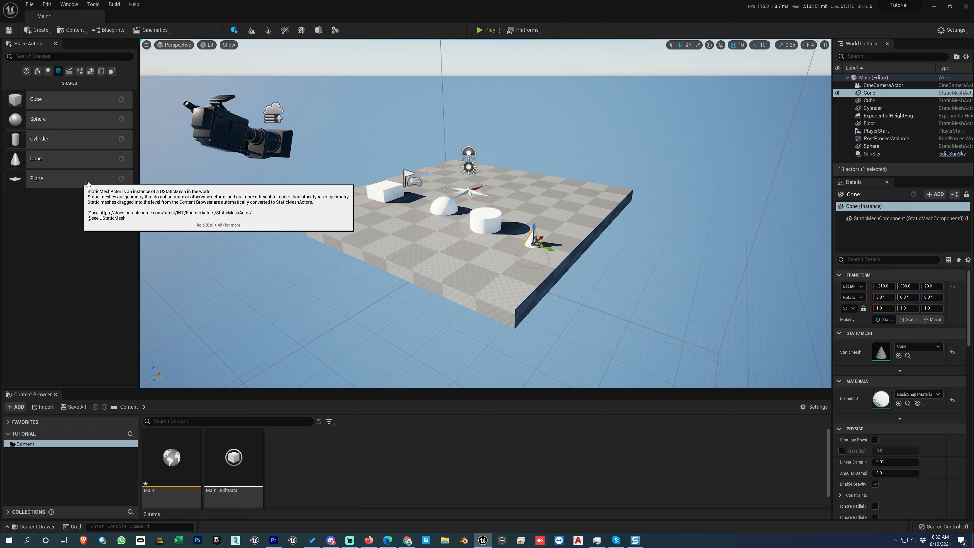
click(442, 245)
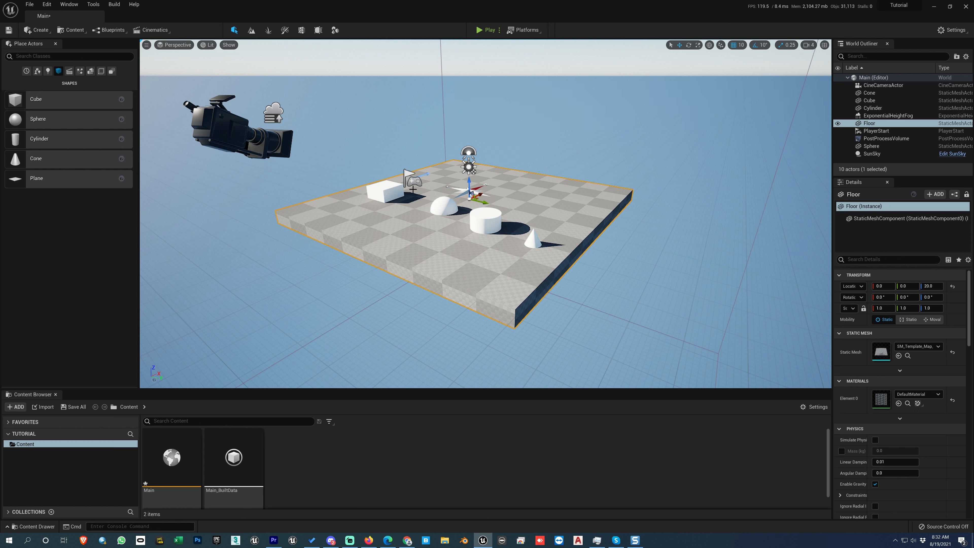
- Move the cube to -140, -240, 60, and raise the sphere and cylinder to Z 70 and the cone to Z 80
click(386, 188)
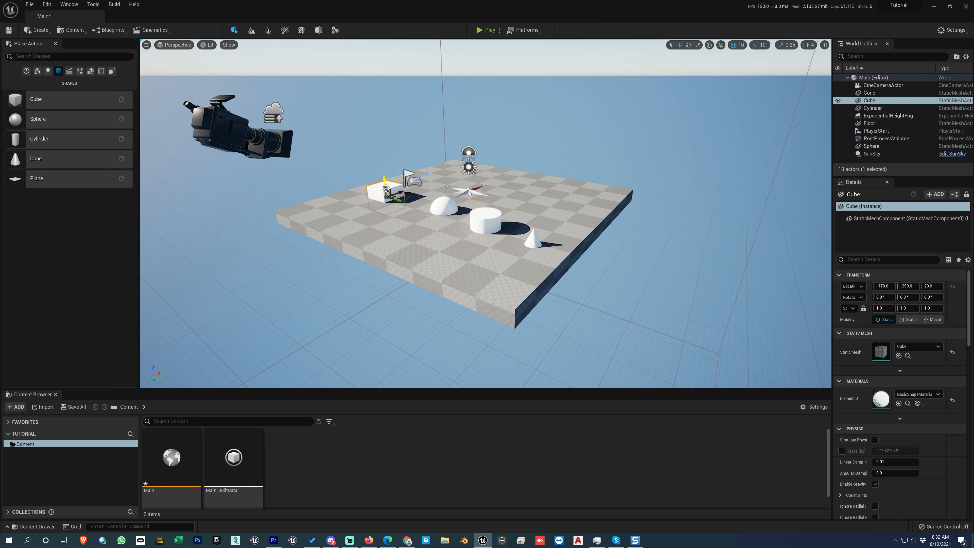
drag(385, 188, 413, 195)
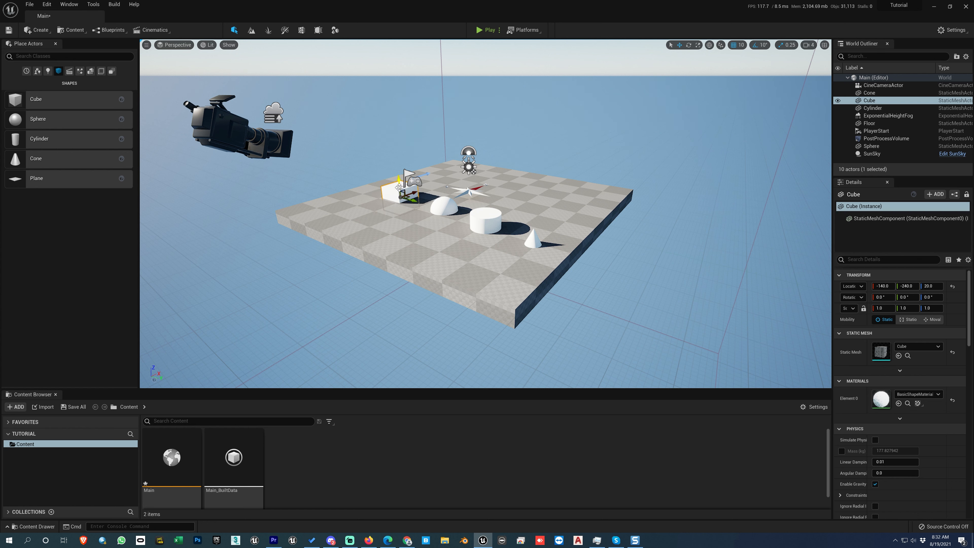
click(442, 205)
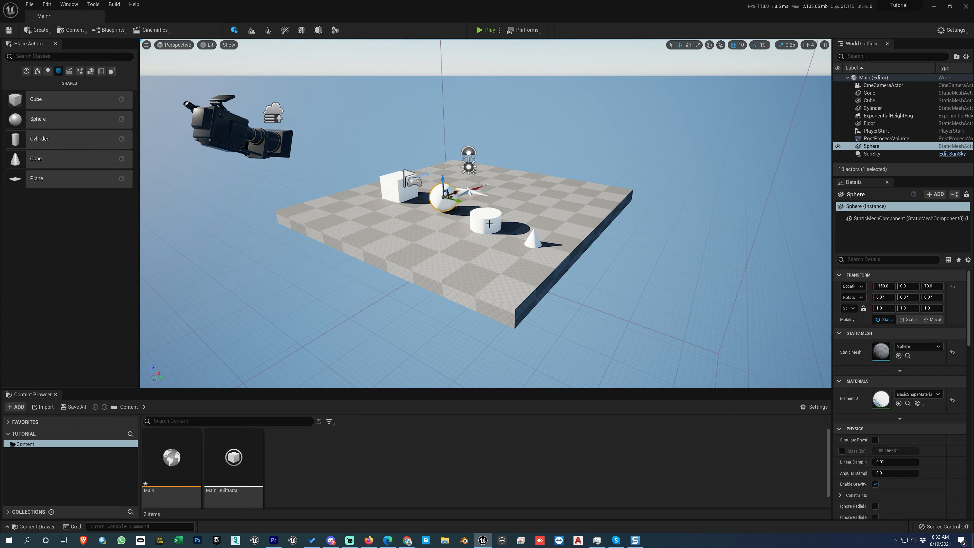
click(489, 223)
click(532, 238)
drag(533, 232, 528, 215)
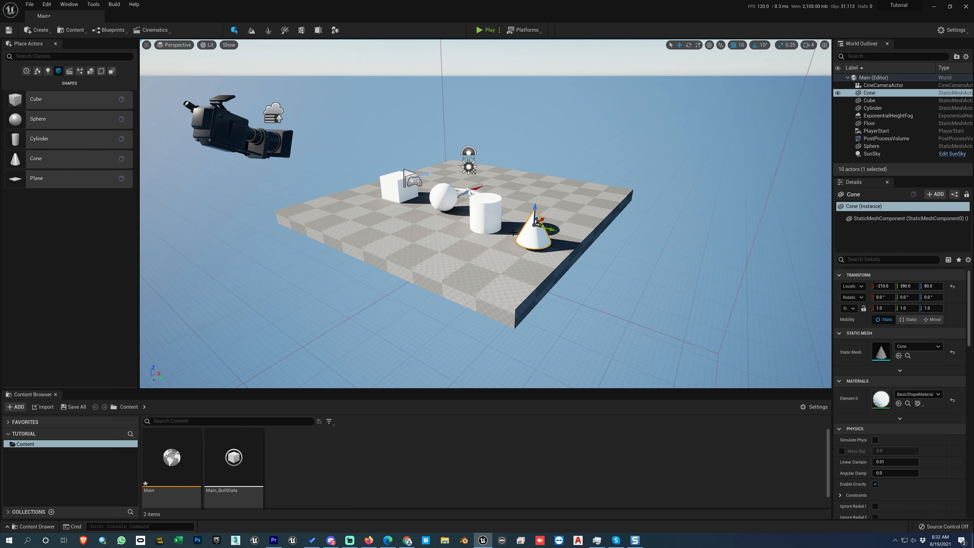
- Tilt the cylinder with the rotate gizmo by about -10° and 10° in the first two rotation values
click(486, 215)
key(e)
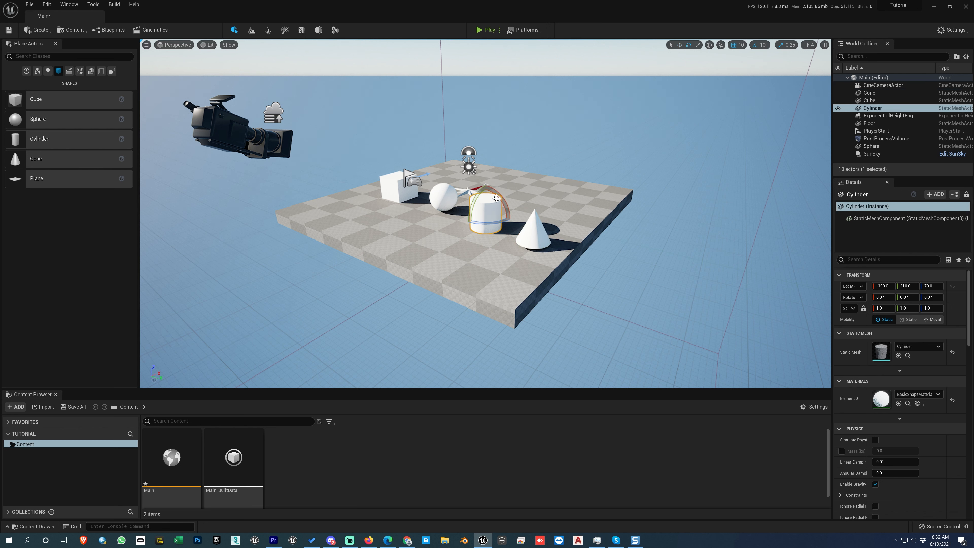
drag(496, 199, 501, 204)
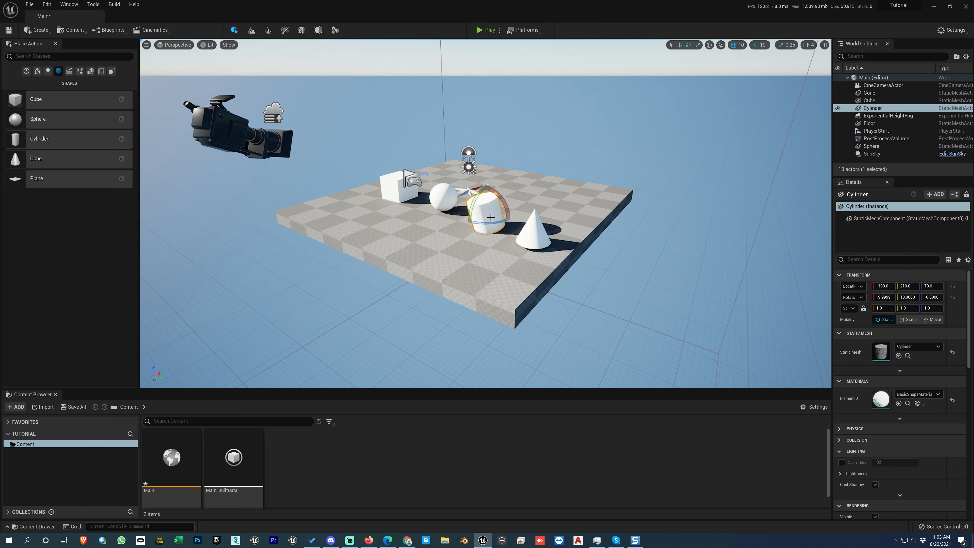
key(w)
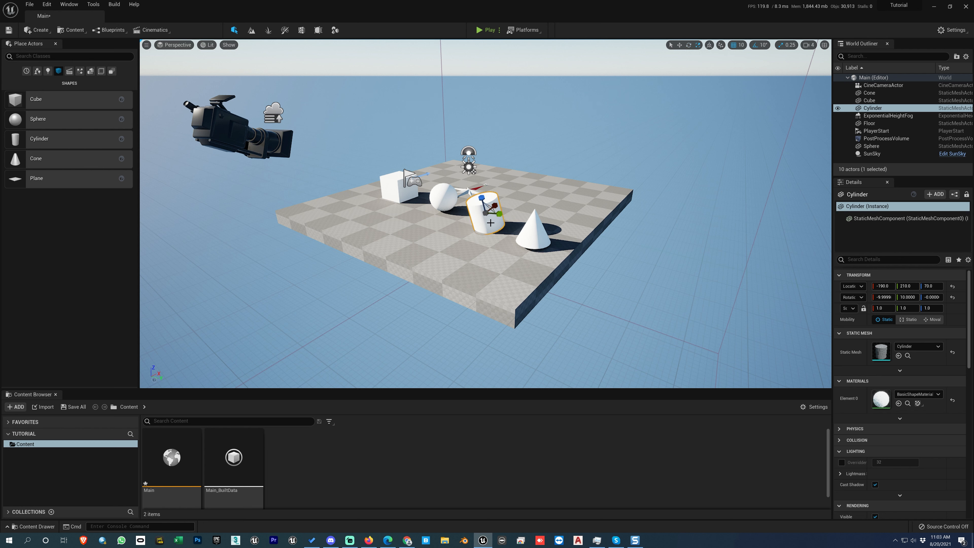
- Scale the cube to 1.5 × 1.75 × 1.25 and raise it to Z 90
click(444, 196)
click(399, 190)
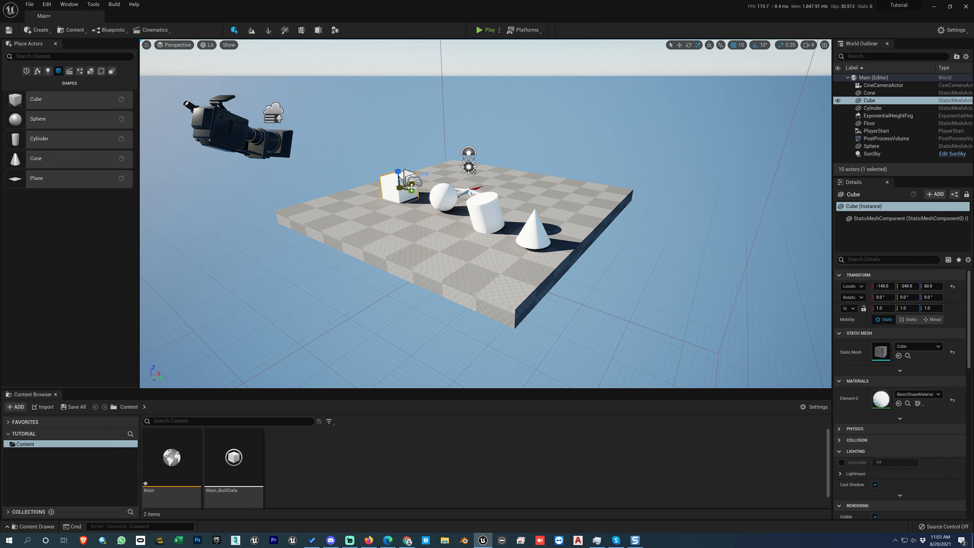
mouse_move(411, 190)
mouse_down()
mouse_move(426, 196)
mouse_move(424, 180)
mouse_move(400, 192)
mouse_up()
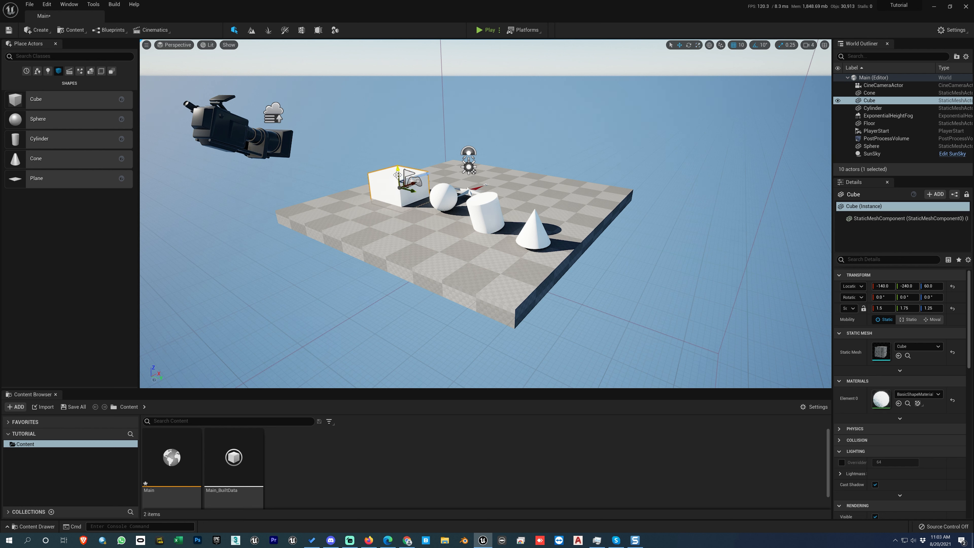
drag(398, 175, 383, 166)
- Try rotating the cube by 20° and enlarging it to 2.75 × 2.0 × 1.75, and undo both changes
key(e)
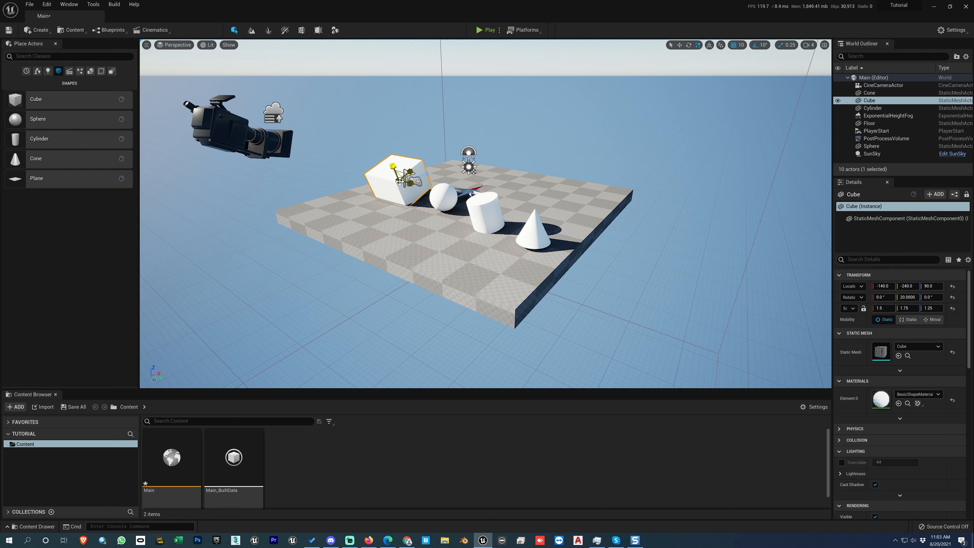
mouse_move(399, 179)
mouse_down()
mouse_move(365, 180)
mouse_move(437, 180)
mouse_move(385, 180)
mouse_move(408, 190)
mouse_move(417, 169)
mouse_move(410, 172)
mouse_up()
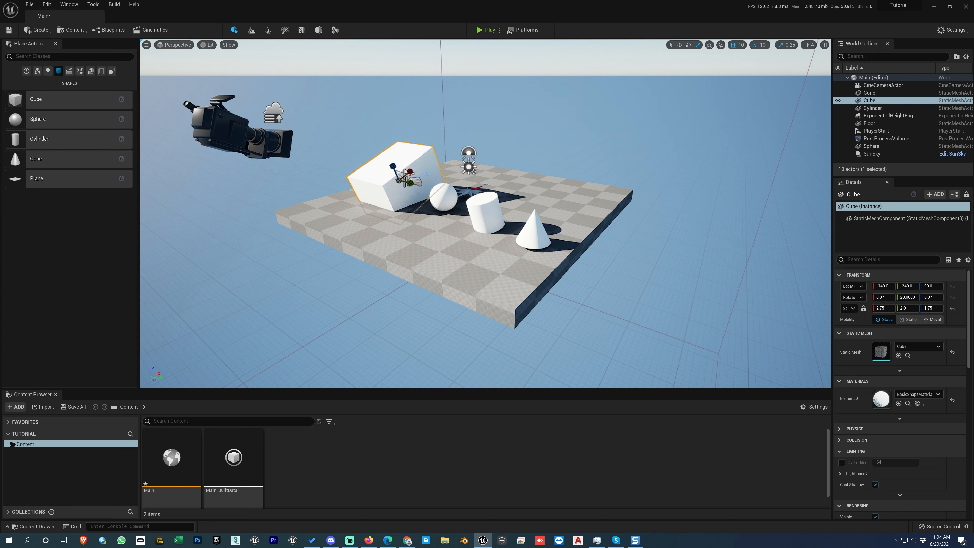
key(ctrl+z)
key(ctrl+z)
key(ctrl+z)
key(ctrl+z)
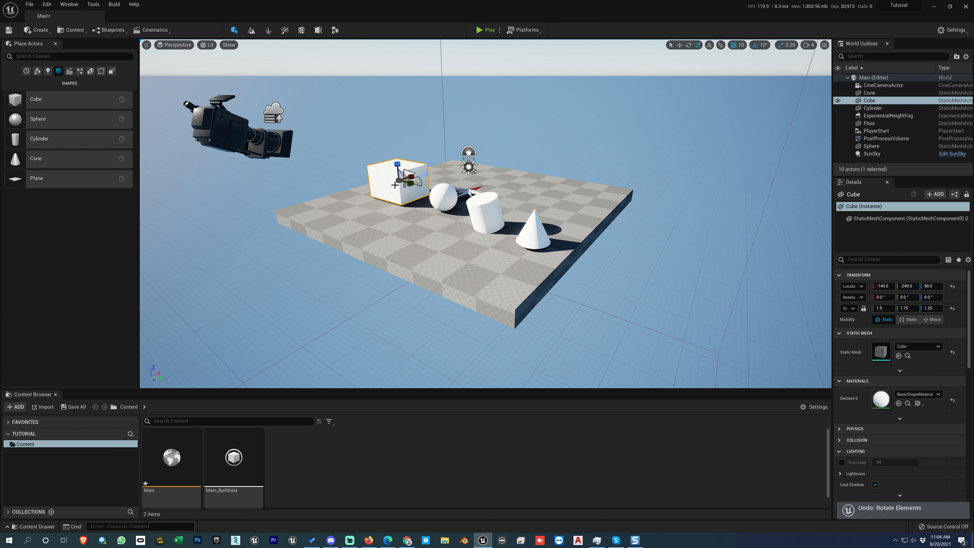
- Cycle the cube's transform gizmo through the move, rotate and scale modes
key(w)
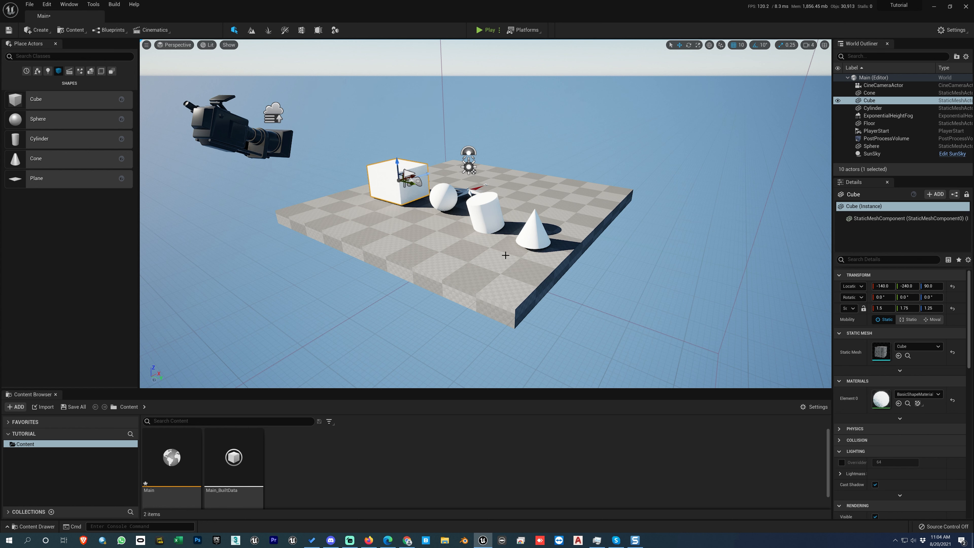
click(689, 47)
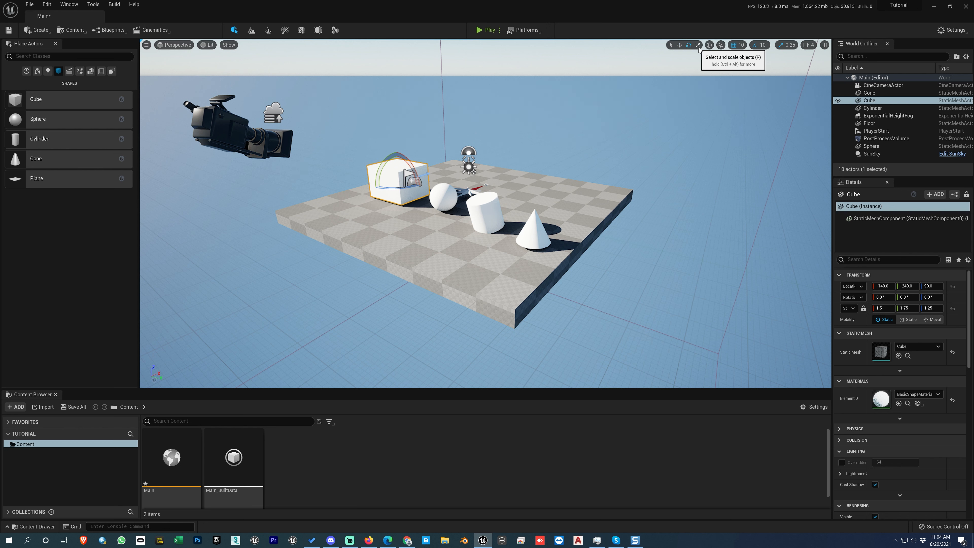
key(w)
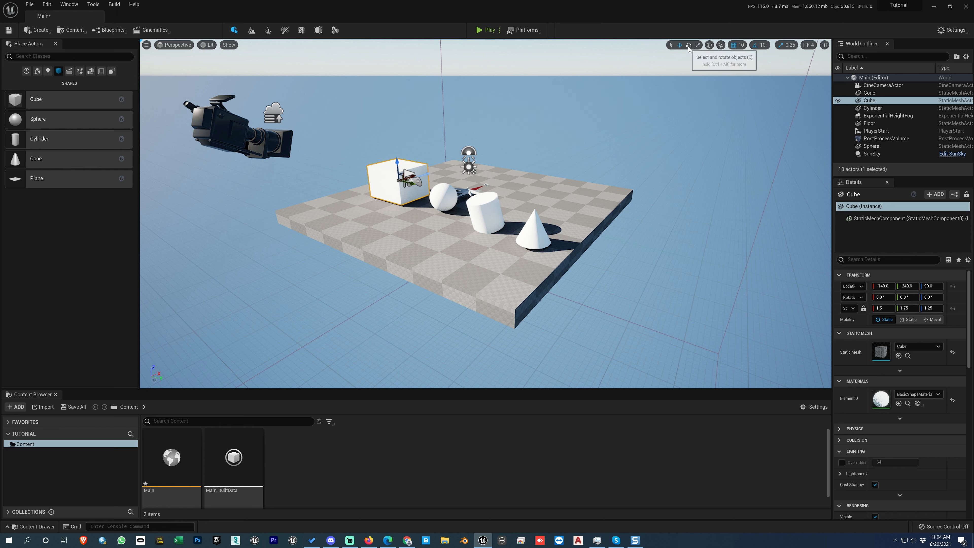
key(r)
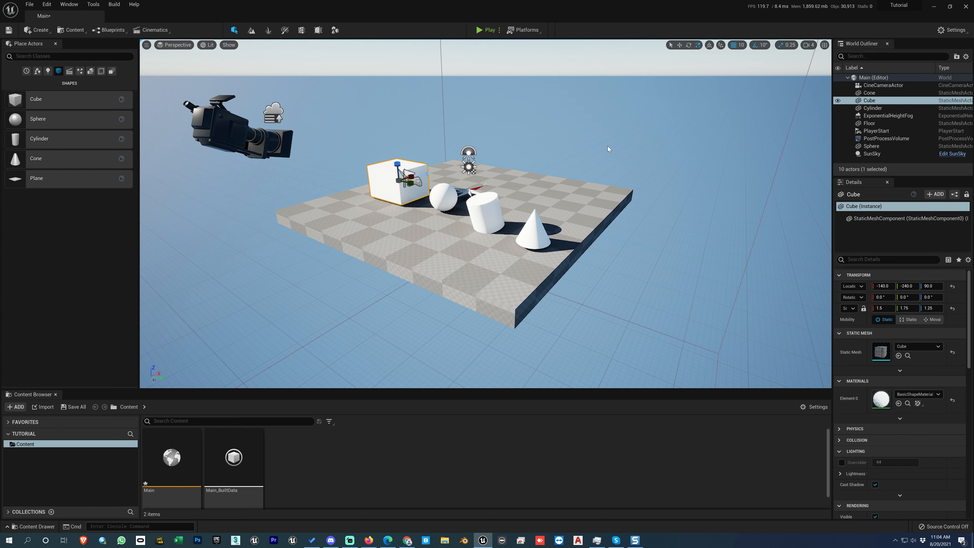
key(e)
key(r)
- Activate the plain selection mode and select the sphere, cylinder and cone in turn, ending on the cylinder
click(671, 47)
click(446, 199)
click(477, 211)
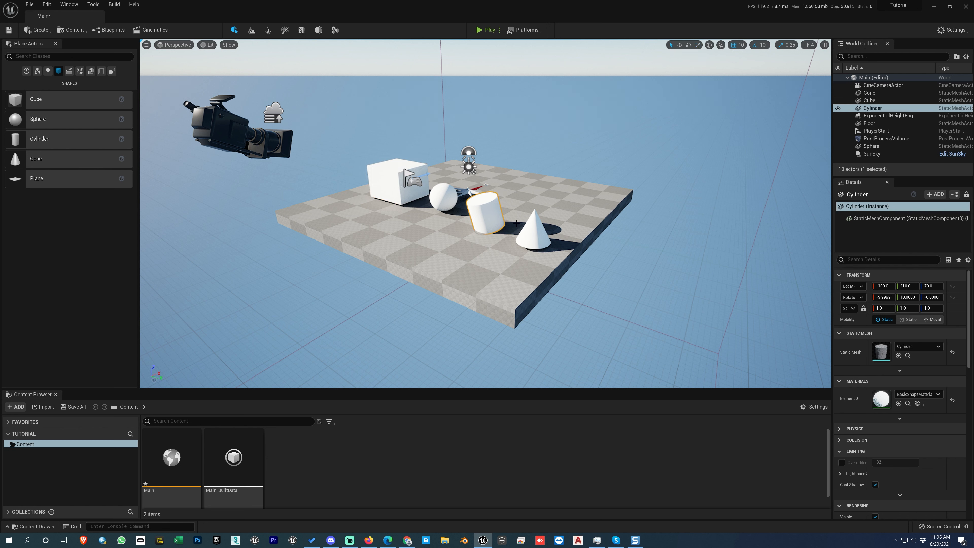
click(529, 226)
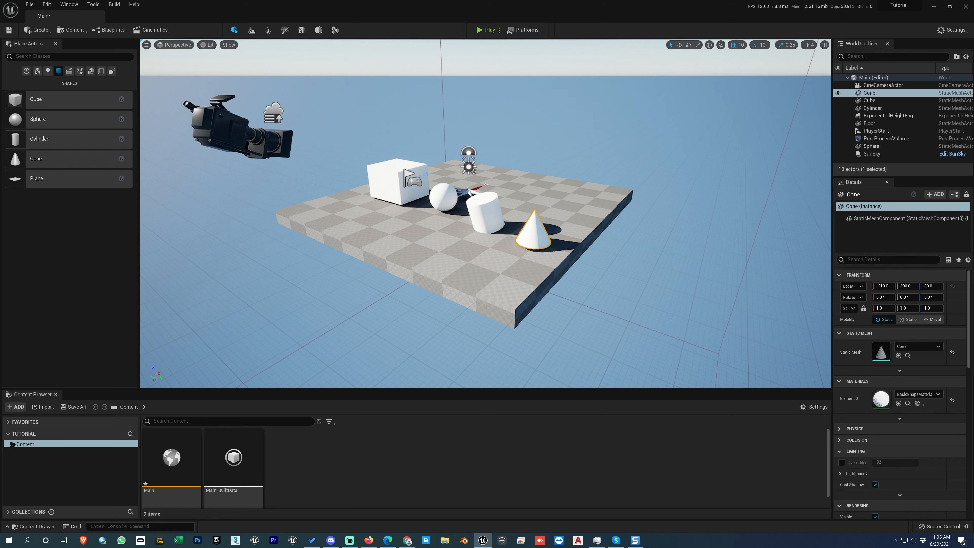
click(485, 215)
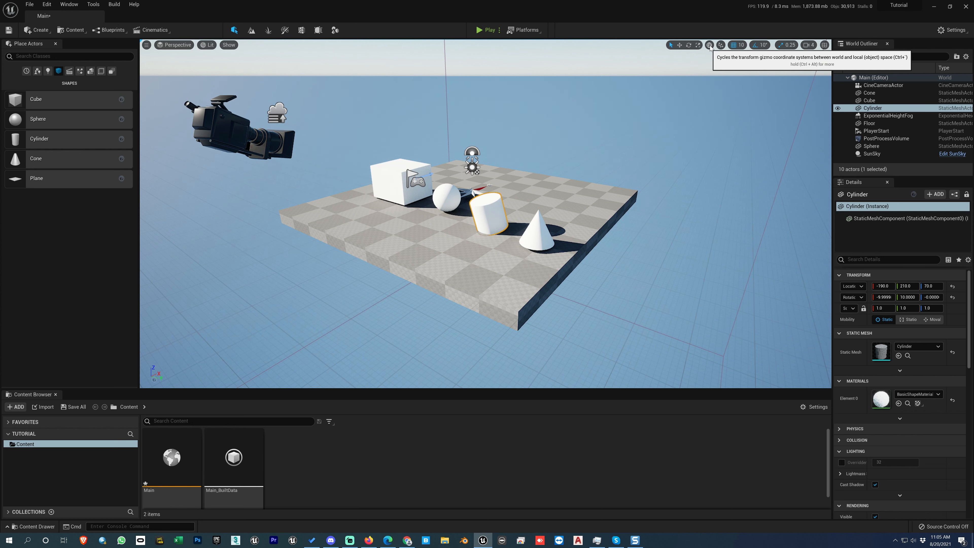
- Try rotating the cube 30° and scaling it to 1.75 on X with local and world gizmo axes, and undo both changes
click(390, 164)
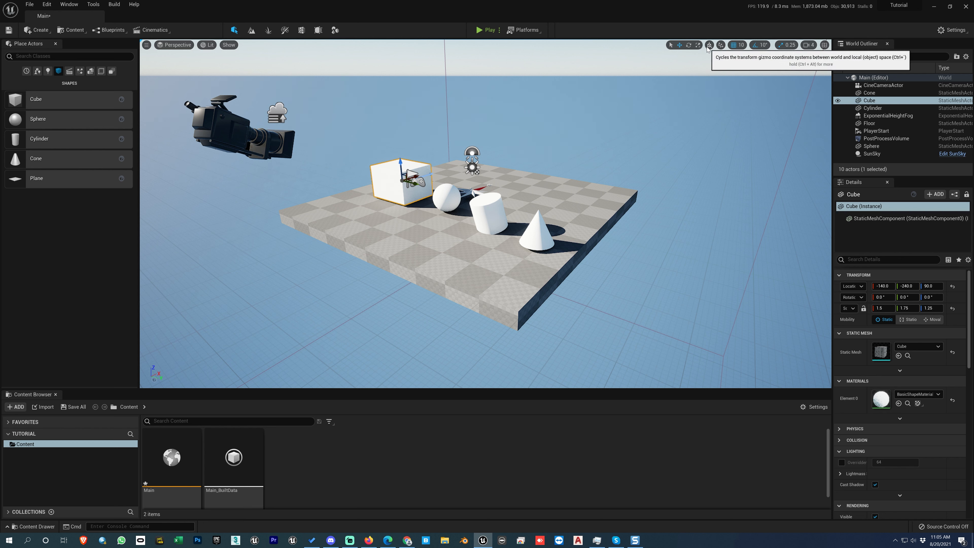
key(e)
drag(384, 171, 360, 187)
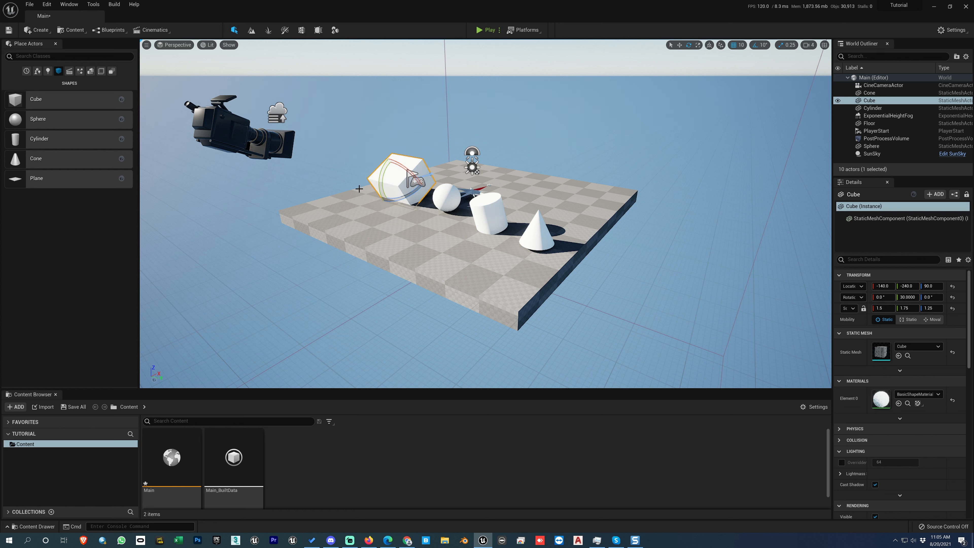
click(709, 45)
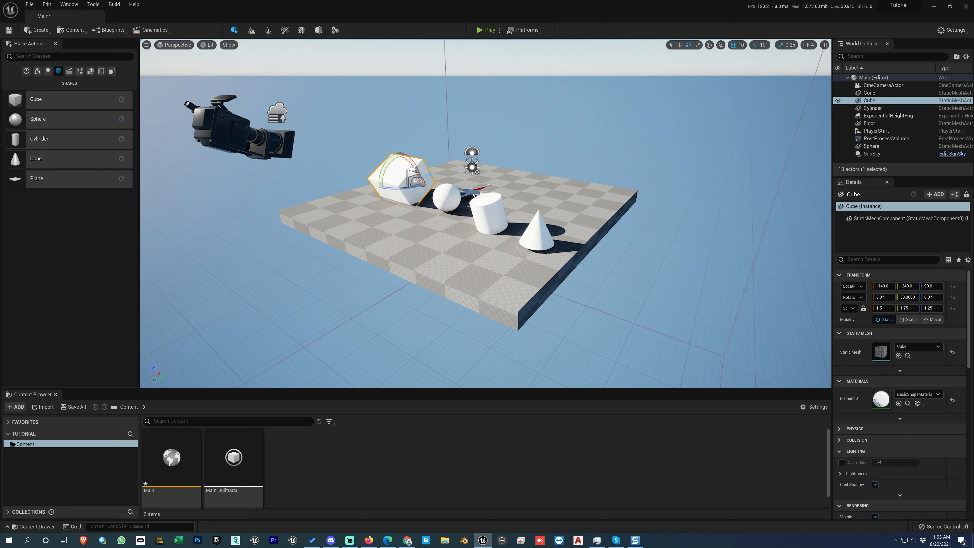
key(r)
key(w)
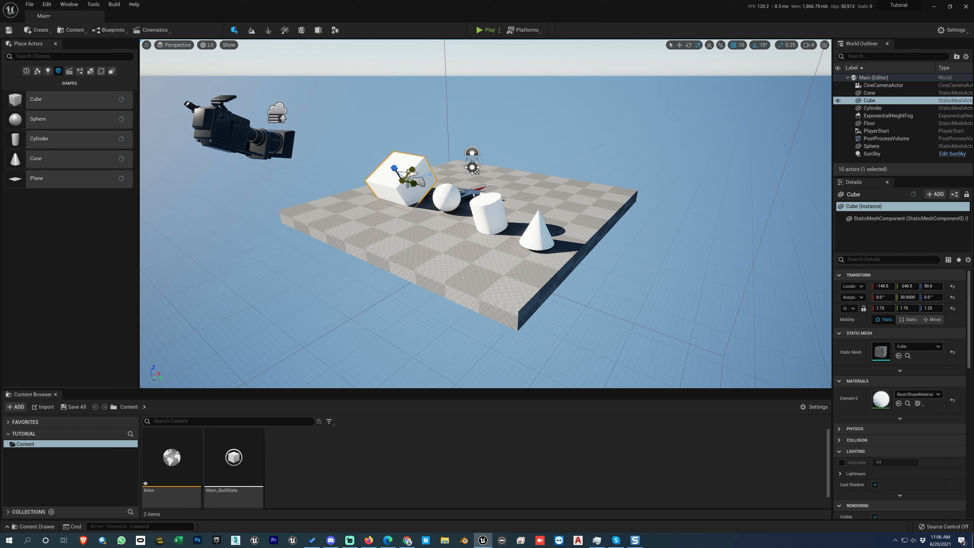
key(ctrl+z)
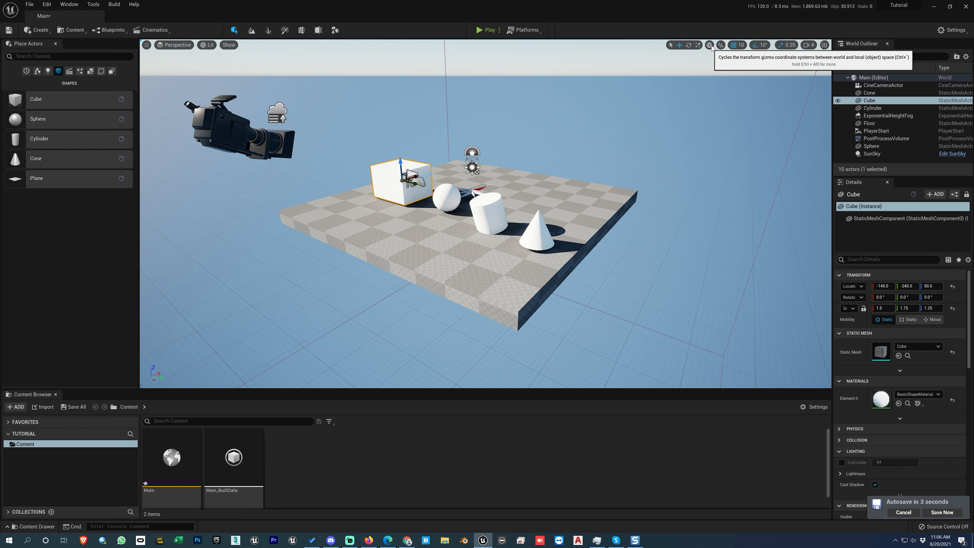
- Return the transform gizmo from scale to move mode and toggle the surface snapping option
click(697, 45)
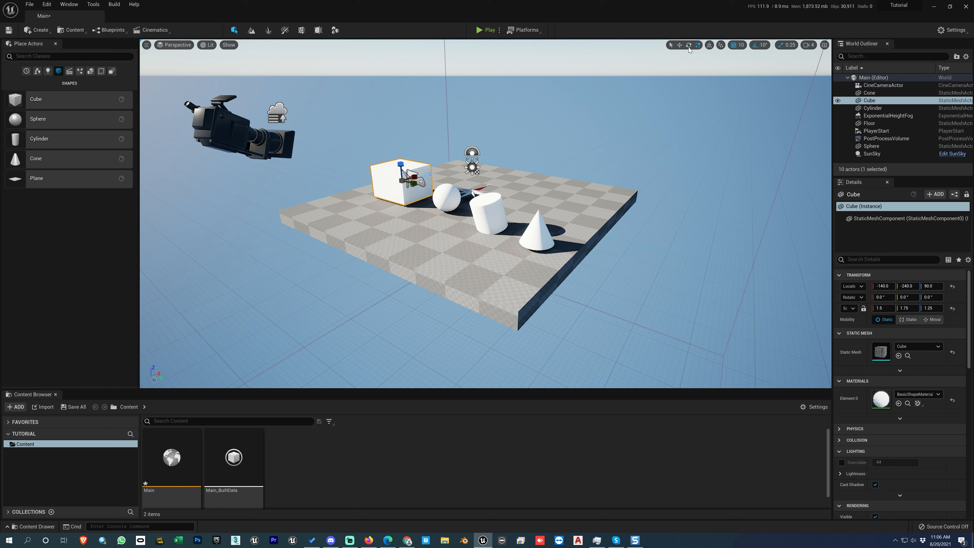
key(w)
click(698, 44)
click(679, 45)
click(720, 46)
click(736, 58)
- Move the sphere to about -140, 70, 160 so it hovers above the floor
click(449, 195)
drag(449, 196, 433, 245)
drag(536, 130, 547, 133)
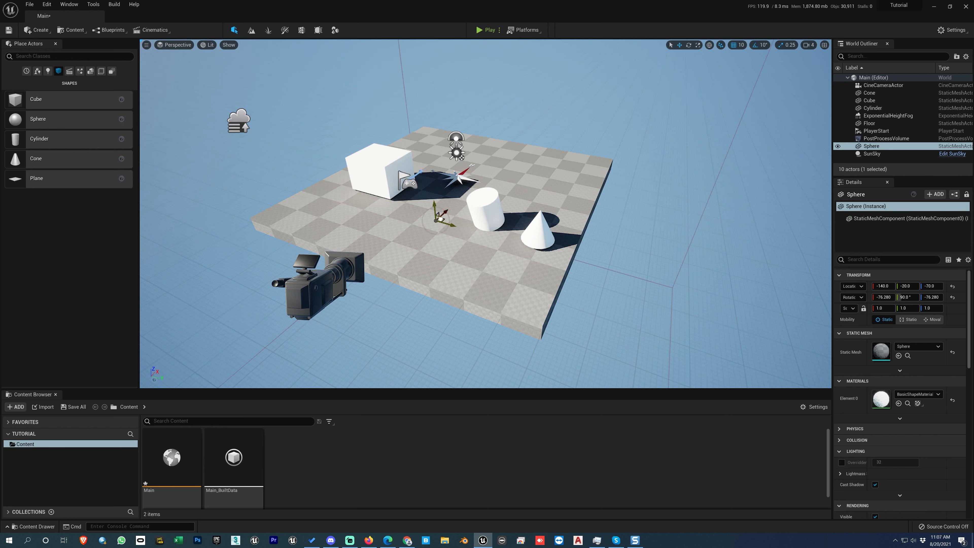
drag(440, 219, 494, 186)
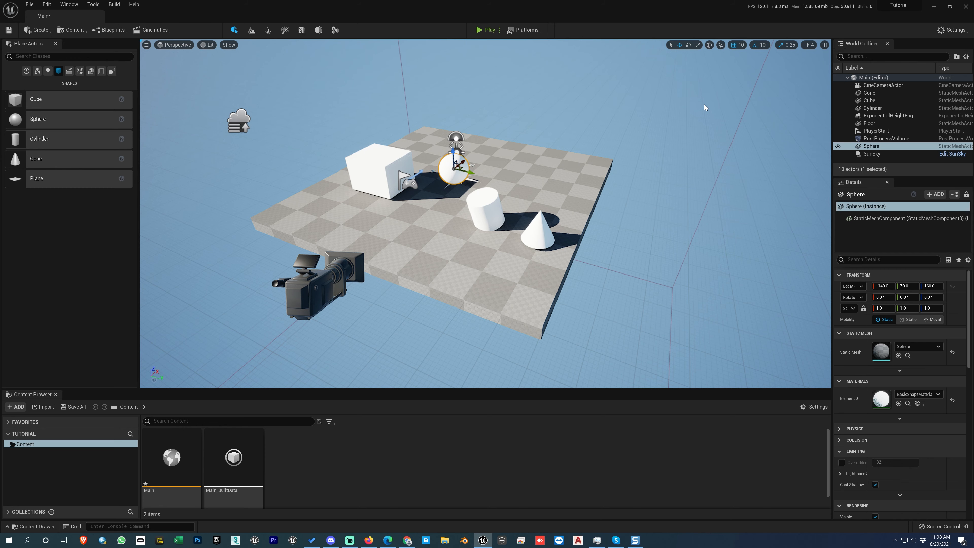
- Focus the viewport on the sphere and select the neighbouring cube
key(f)
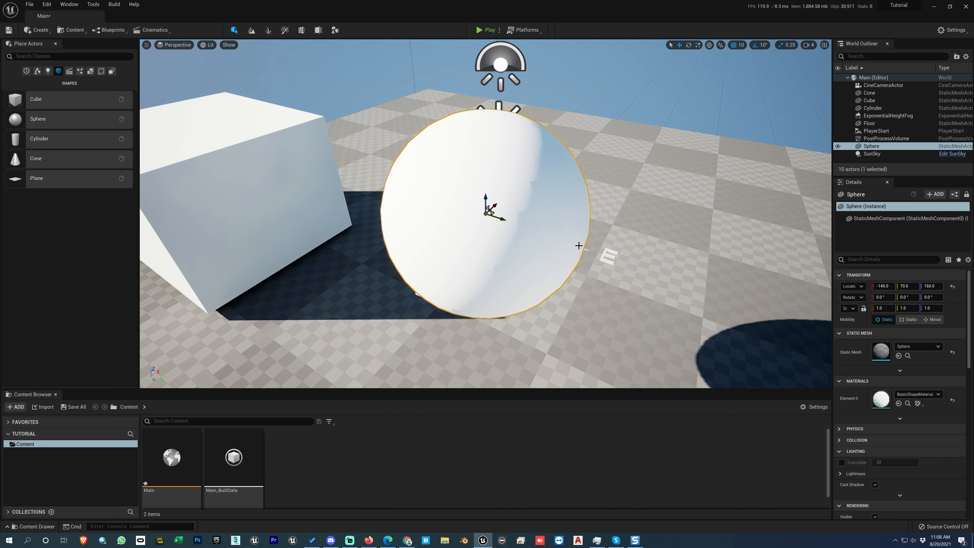
scroll(585, 247, down, 8)
alt+drag(572, 285, 495, 286)
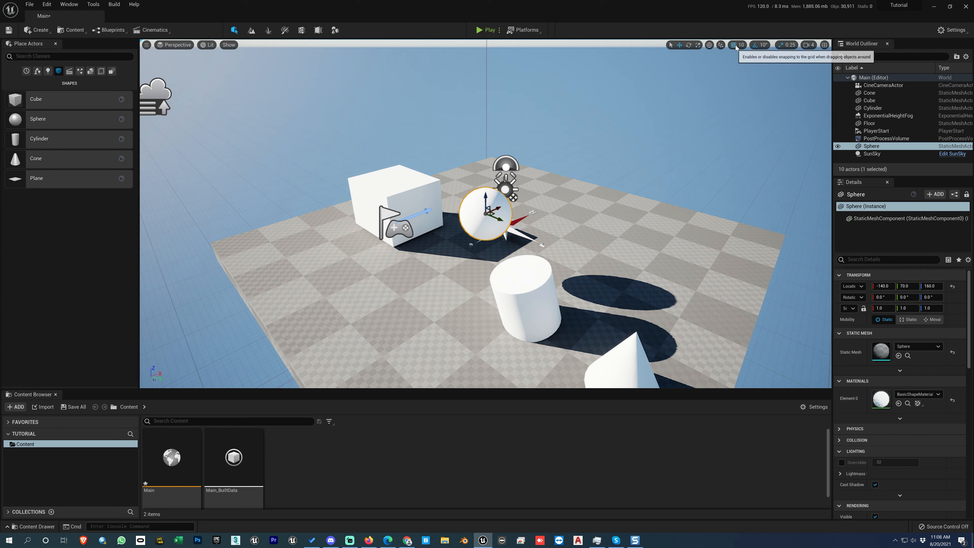
click(435, 199)
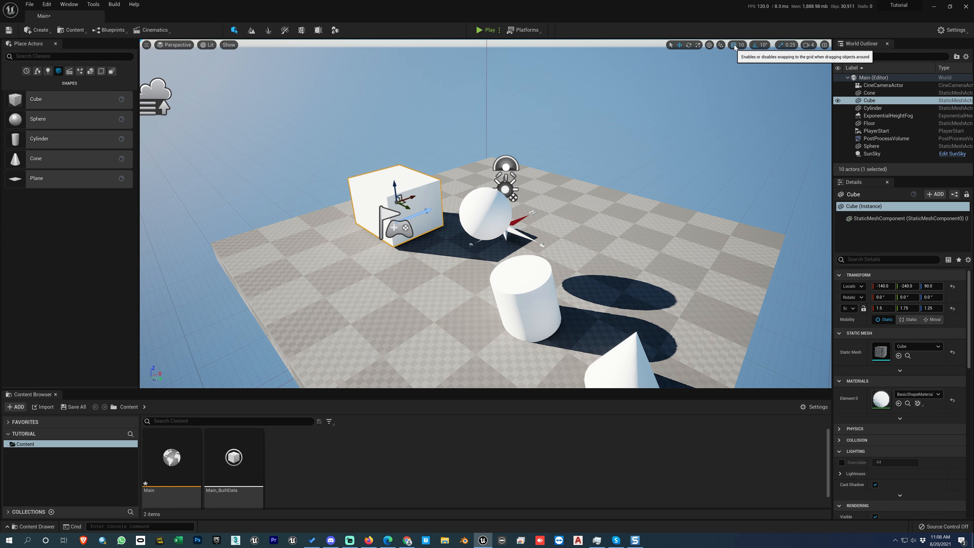
- Slide the cube along Y with grid snapping to -110, and move it back without snapping to about -193.79
alt+drag(419, 261, 495, 270)
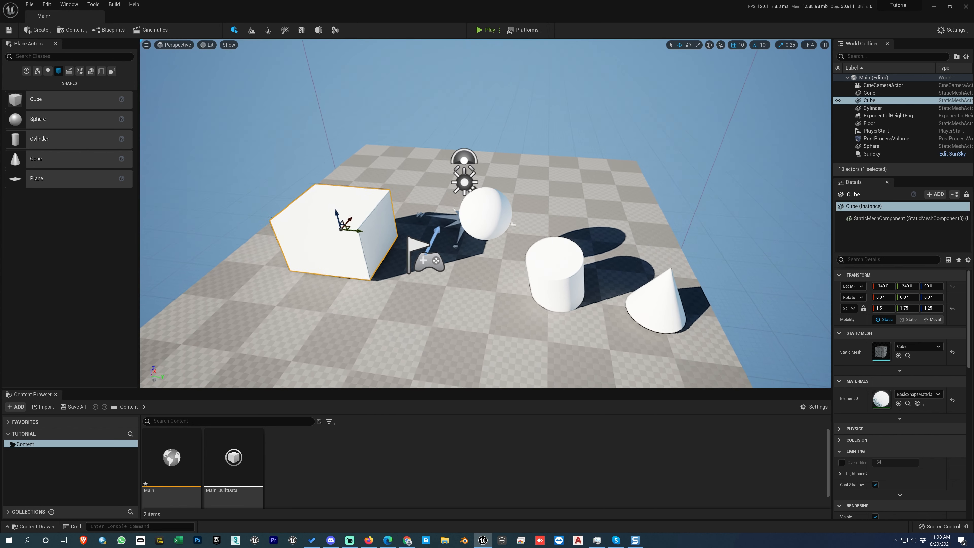
drag(354, 234, 415, 247)
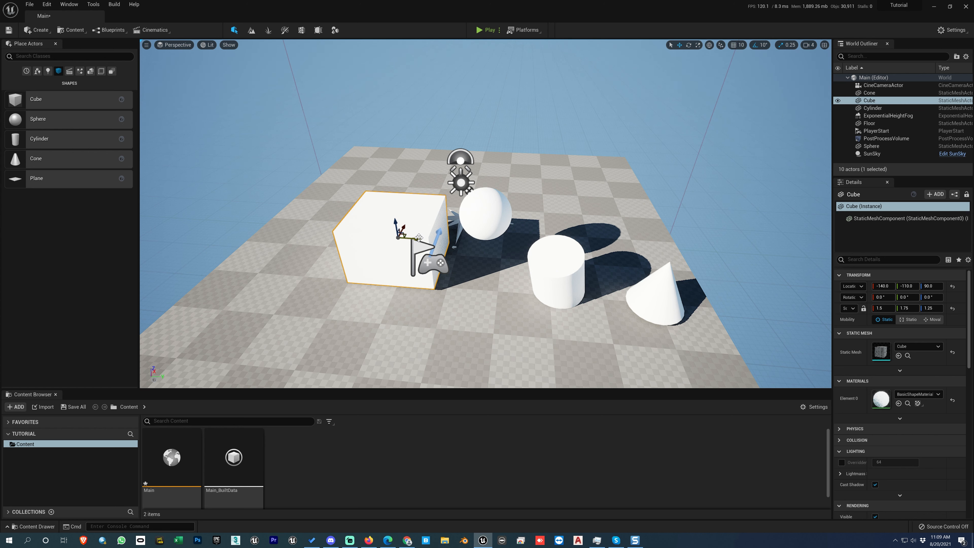
drag(419, 238, 378, 238)
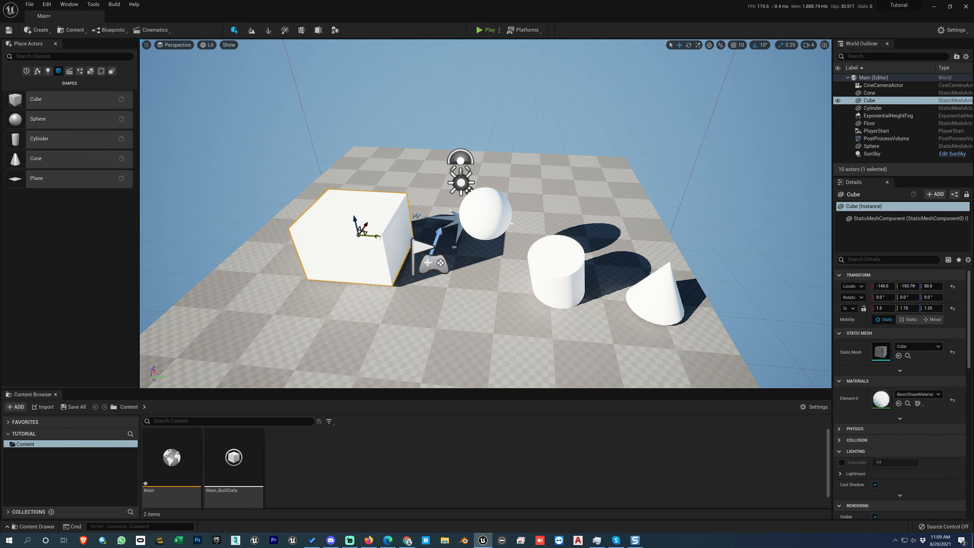
- Move the cube freely along X to about -231.26 with grid snapping disabled, and view it from the opposite side
alt+drag(394, 296, 510, 293)
drag(394, 339, 451, 354)
alt+drag(468, 306, 531, 309)
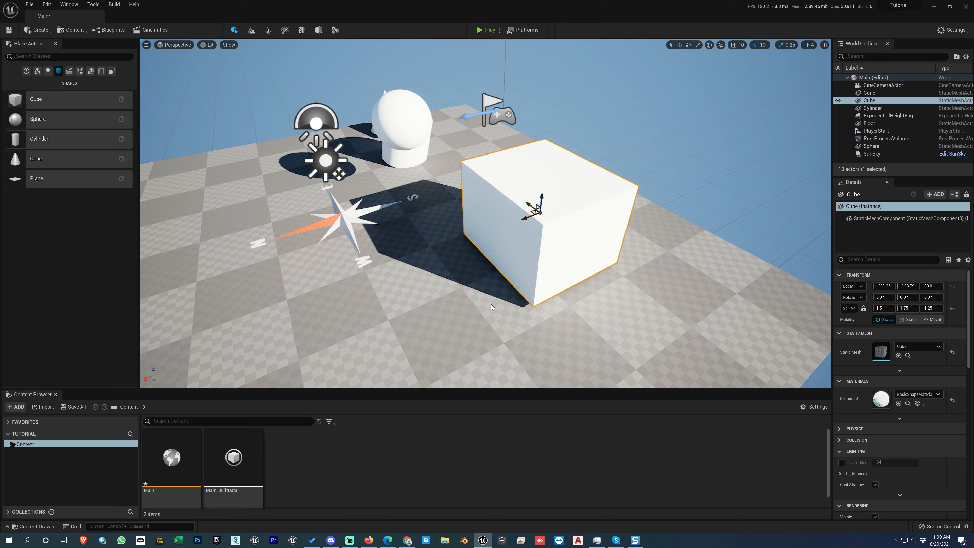
alt+drag(468, 306, 426, 276)
alt+drag(662, 176, 539, 211)
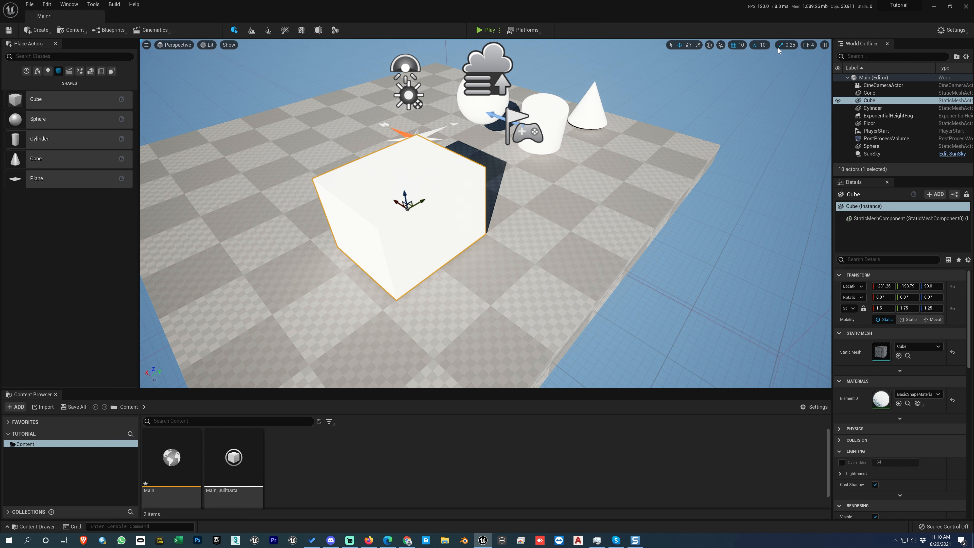
- Examine the available snap sizes for grid movement, rotation and scaling, and close the lists without changing any
click(742, 45)
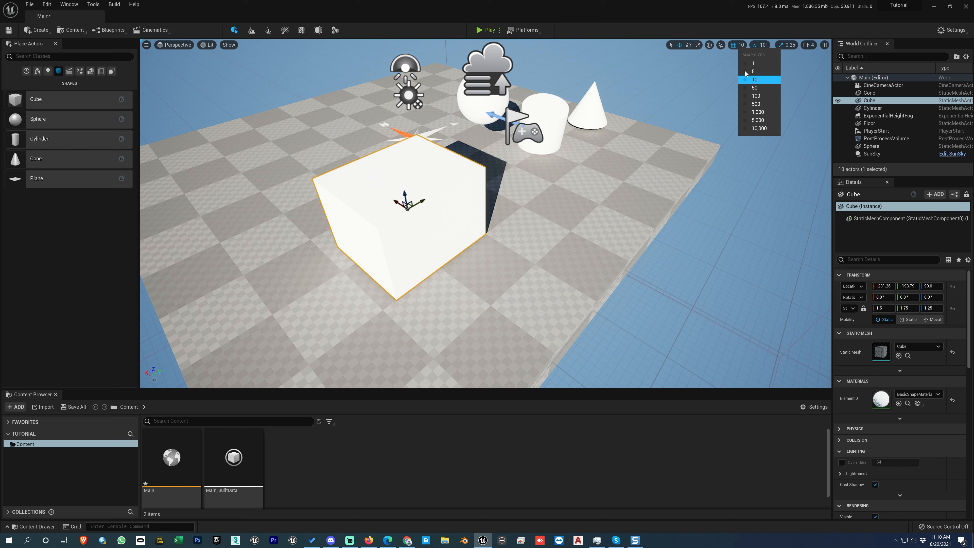
click(760, 45)
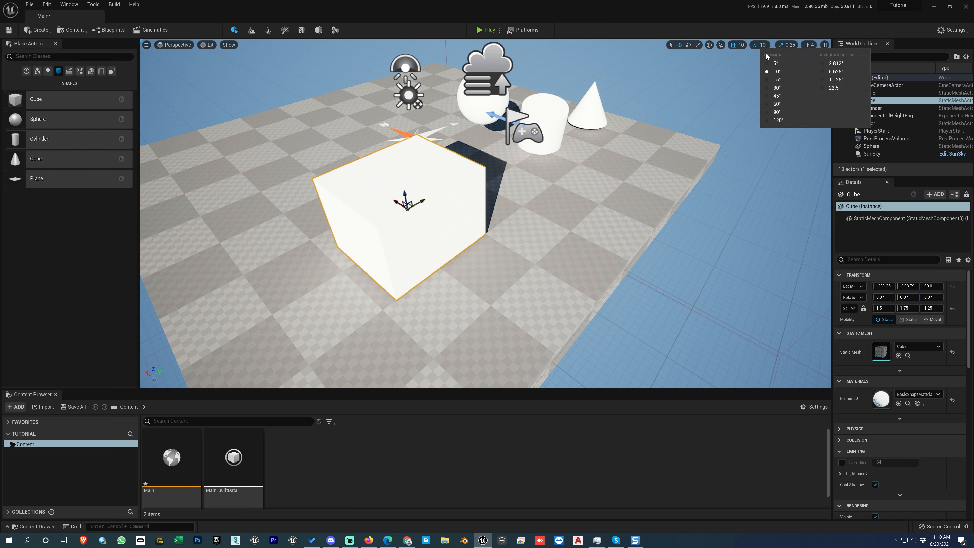
click(779, 46)
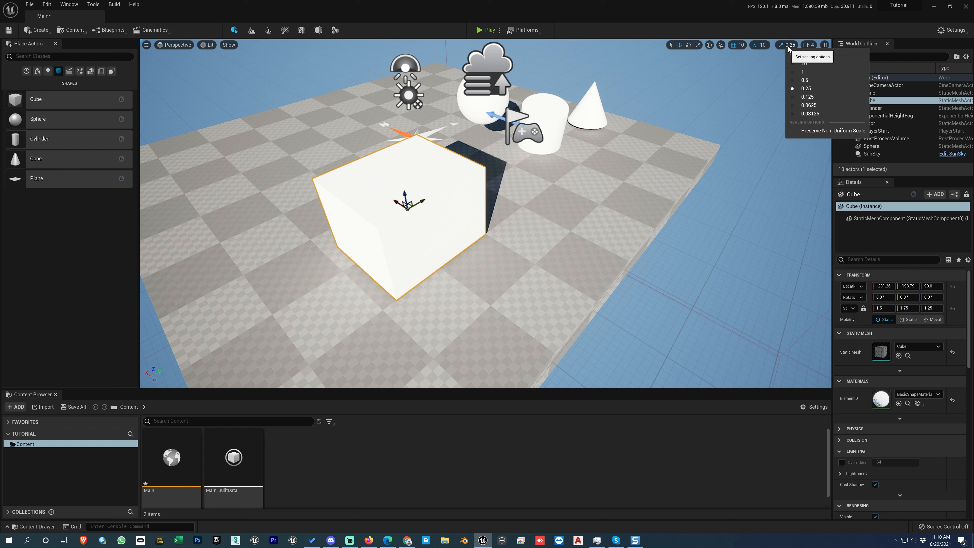
click(552, 167)
click(553, 167)
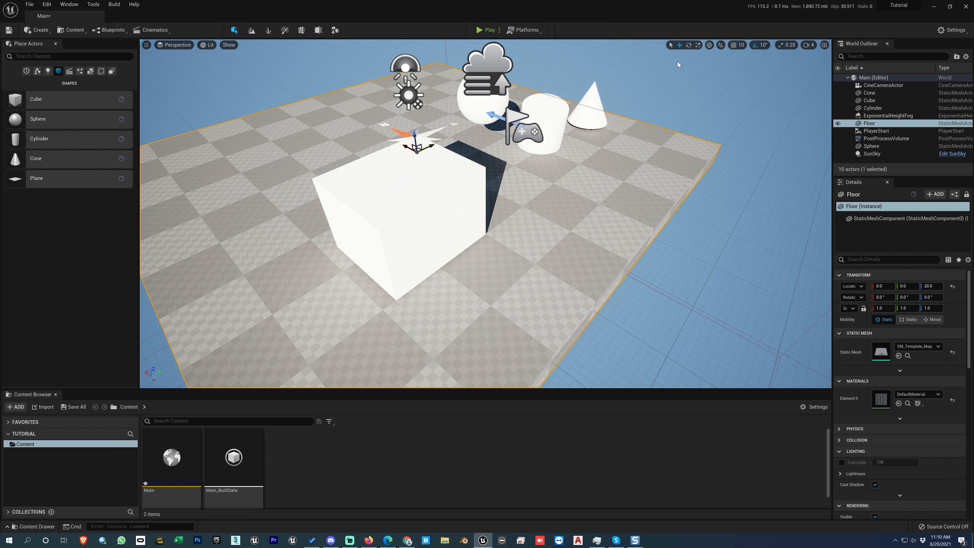
- Try rotating the cube to -130° about Z with rotation snapping, and undo the rotation
click(431, 209)
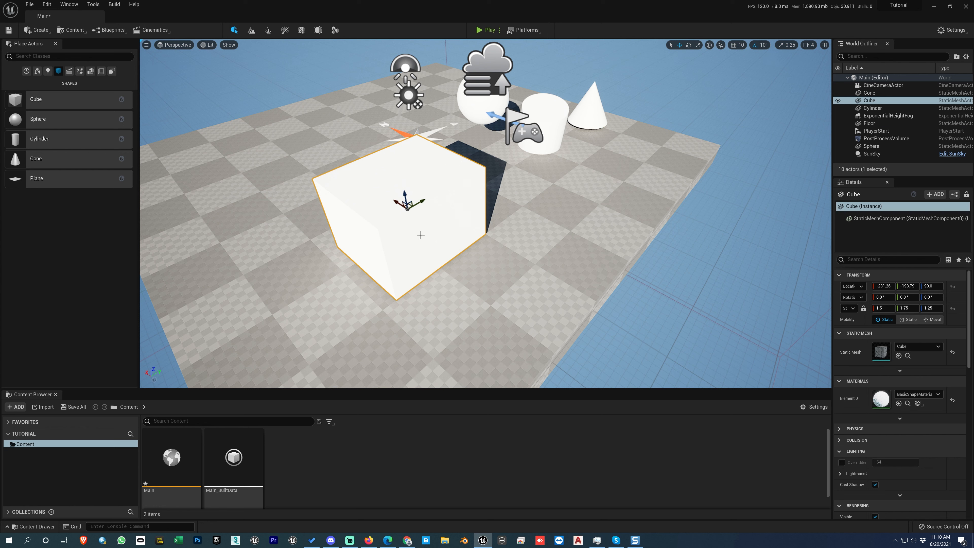
key(e)
drag(411, 227, 384, 233)
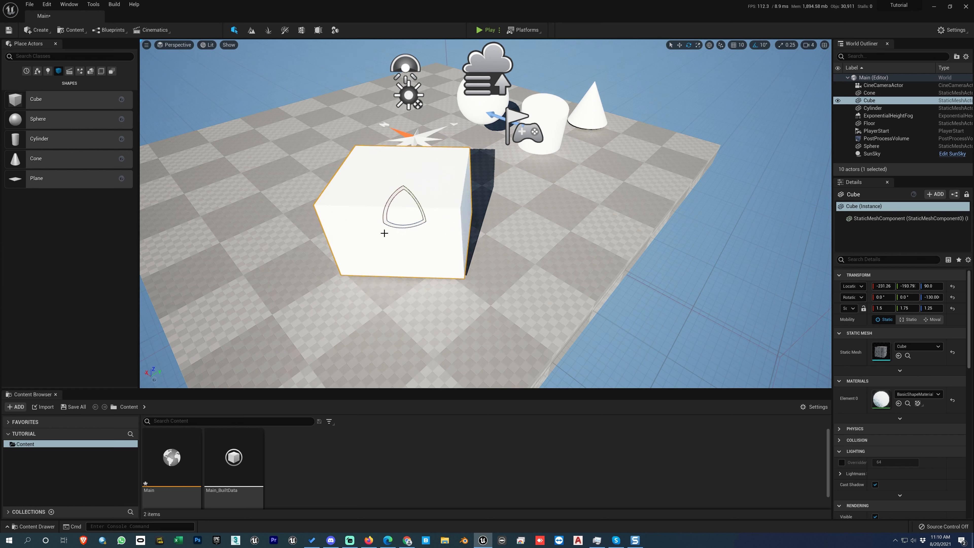
key(ctrl+z)
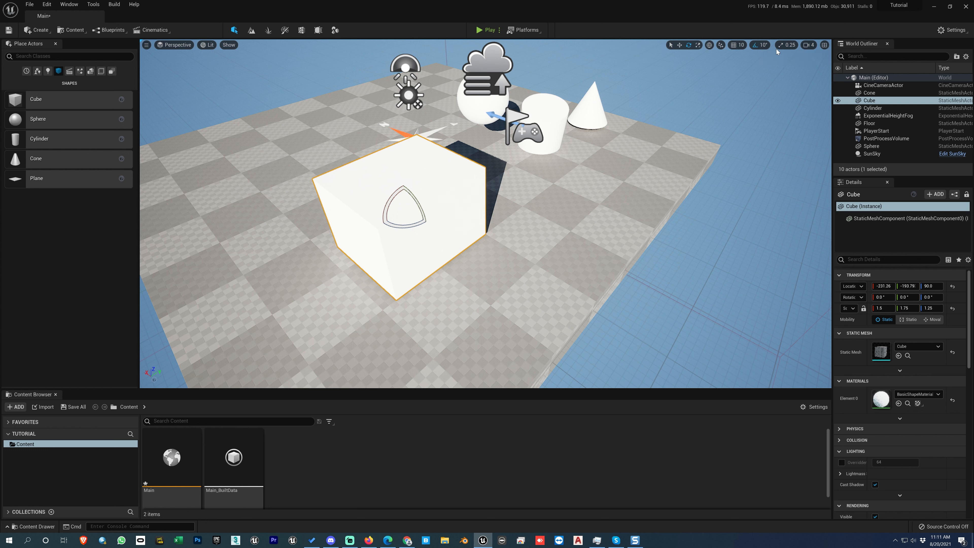
- Examine the cube and its neighbouring shapes from several distances and from both the front and back of the floor
scroll(478, 235, down, 5)
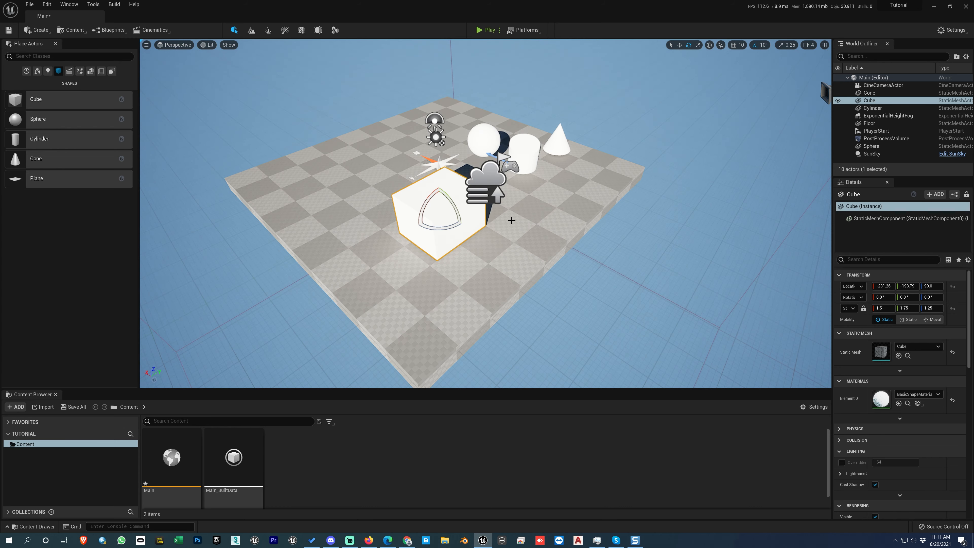
scroll(511, 218, up, 8)
scroll(482, 211, down, 10)
scroll(481, 213, up, 3)
scroll(481, 213, up, 8)
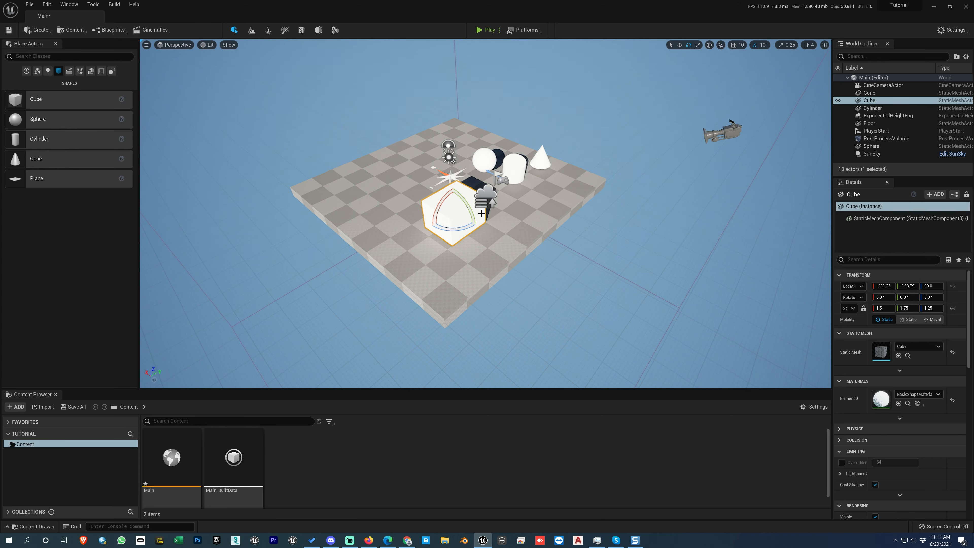
scroll(481, 213, down, 2)
middle_drag(526, 206, 453, 214)
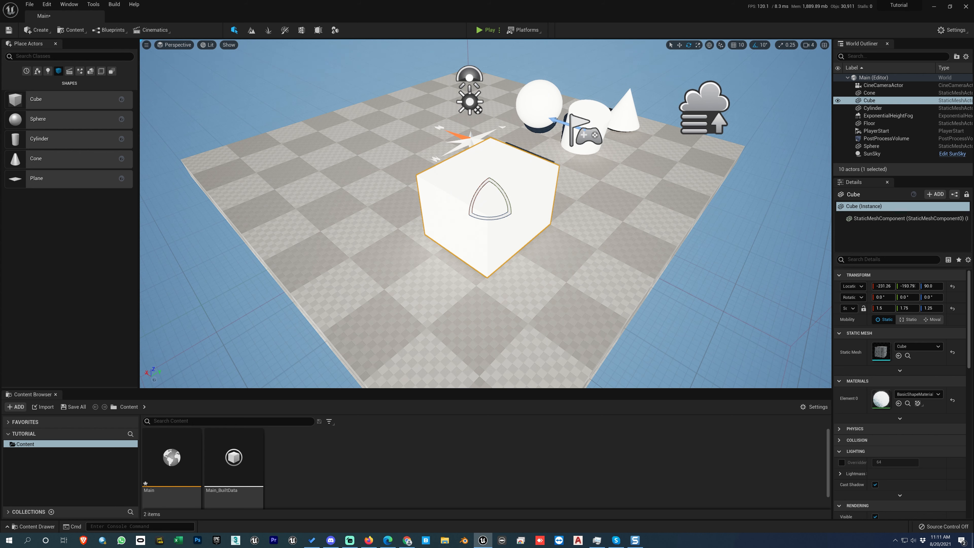
alt+drag(575, 215, 582, 252)
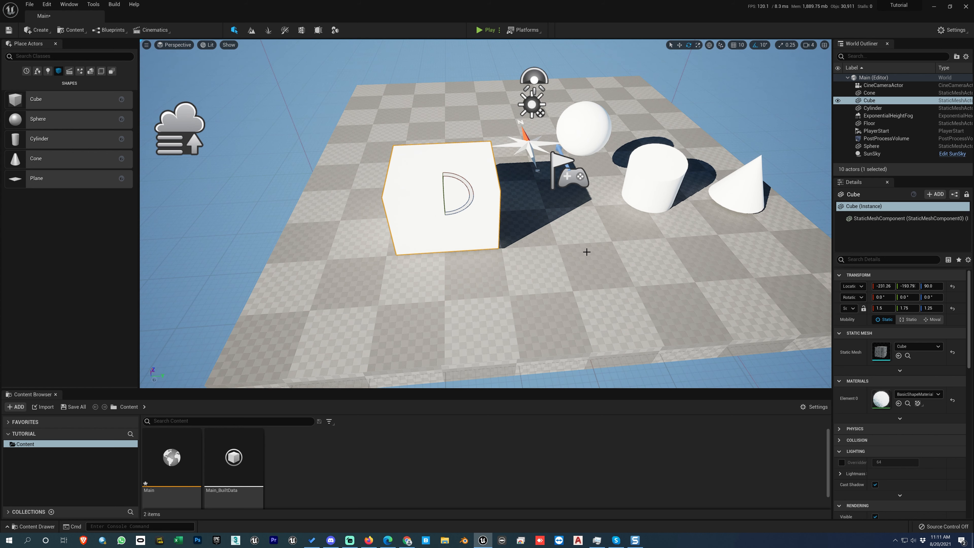
alt+drag(498, 223, 526, 250)
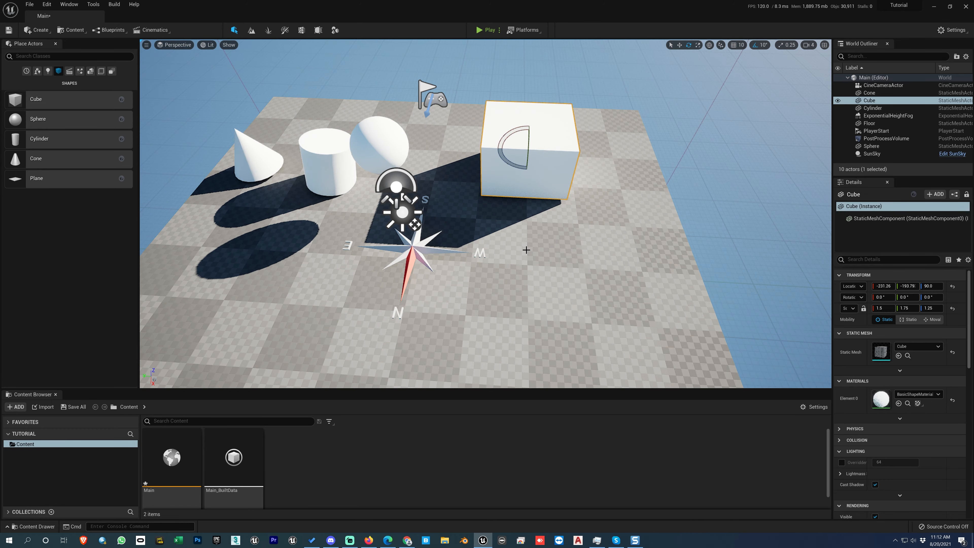
- Examine the compass marker and the shapes' shadows from close up and from far away
scroll(526, 249, up, 3)
scroll(526, 250, down, 4)
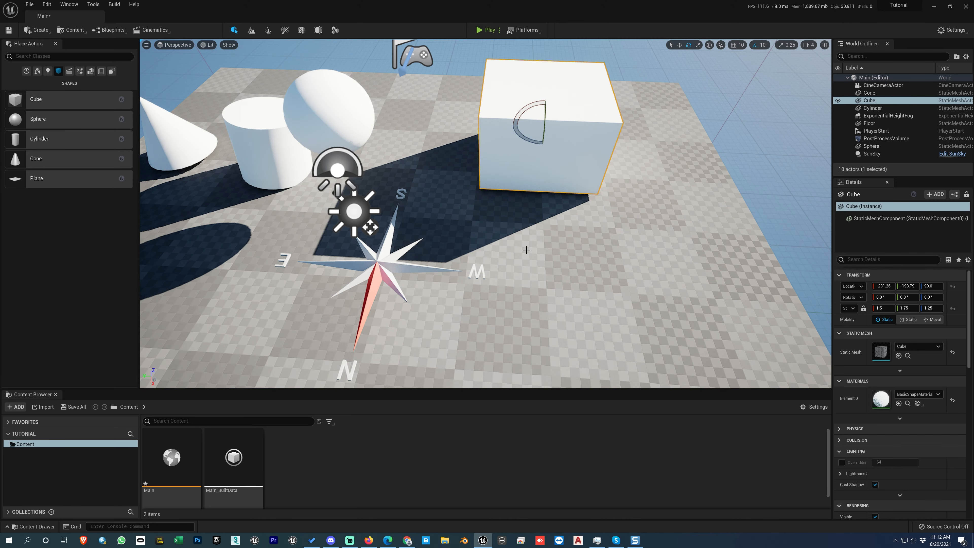
scroll(526, 250, up, 8)
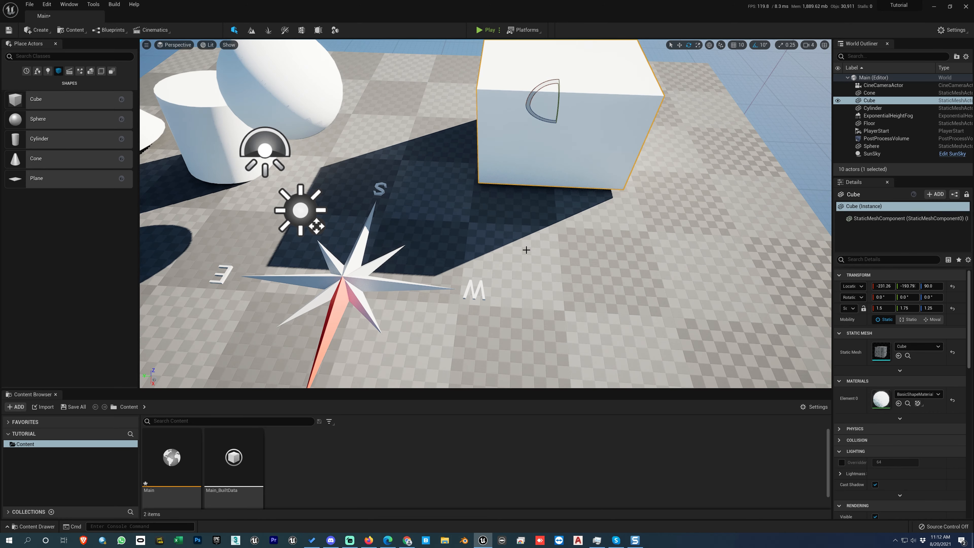
scroll(526, 250, down, 10)
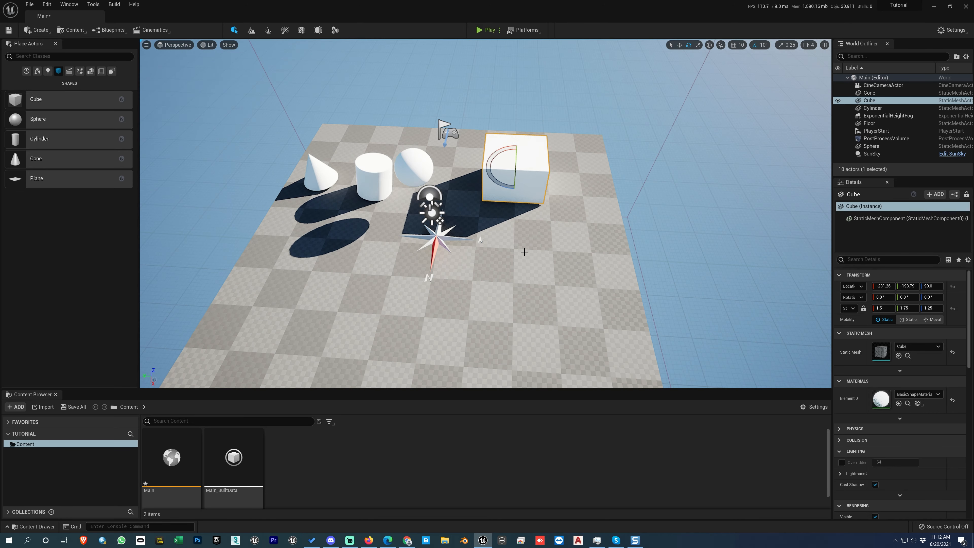
scroll(500, 255, up, 10)
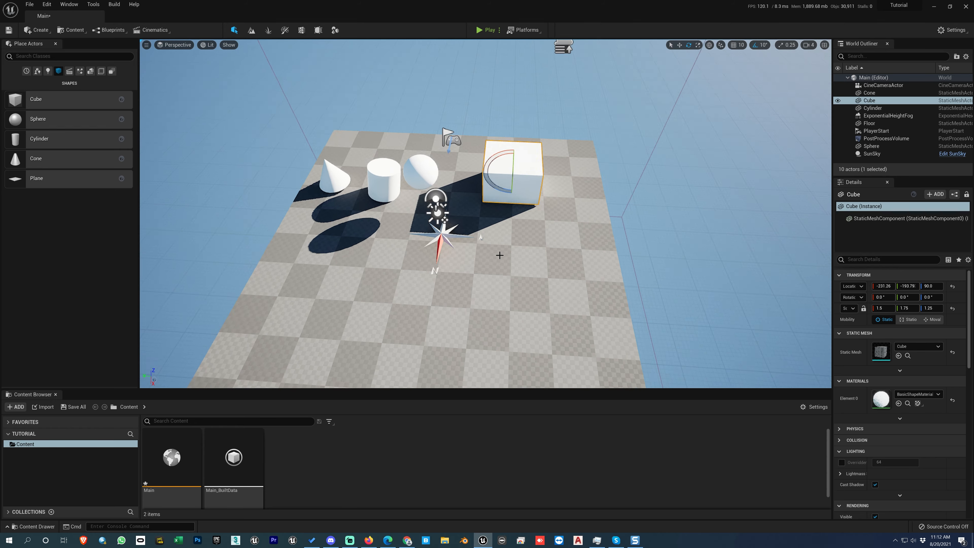
scroll(499, 256, down, 10)
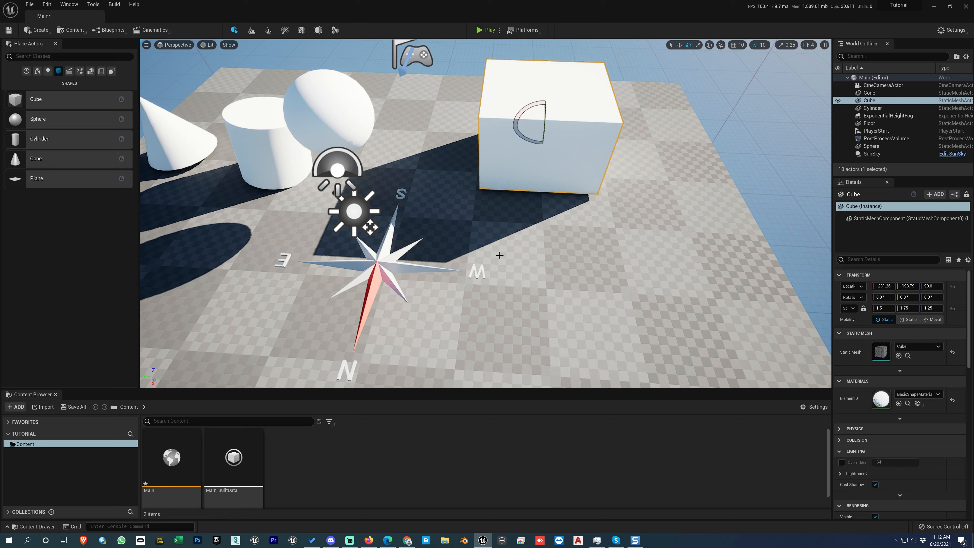
scroll(499, 255, down, 2)
right_drag(500, 255, 481, 249)
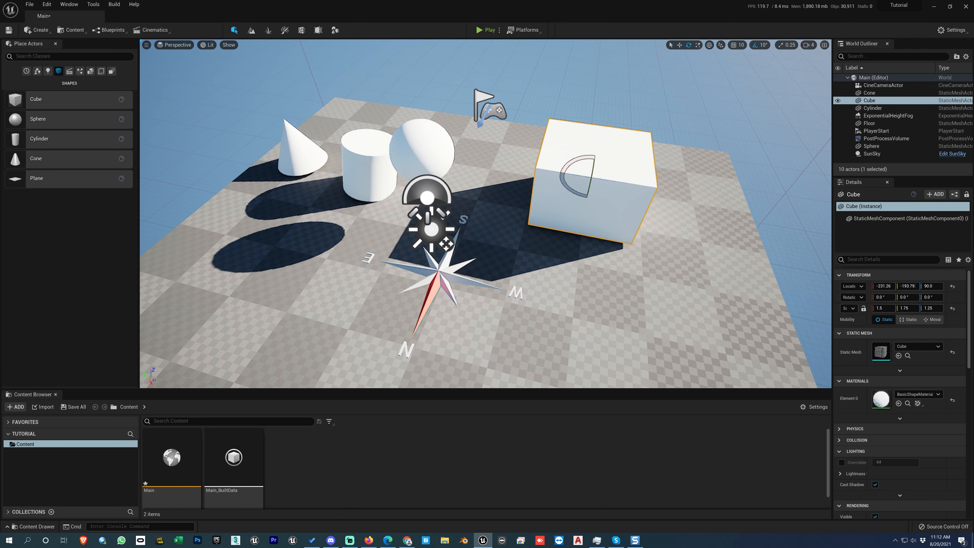
- Select the cylinder in move mode, focus the viewport on it, and pull back to view the whole floor
click(368, 166)
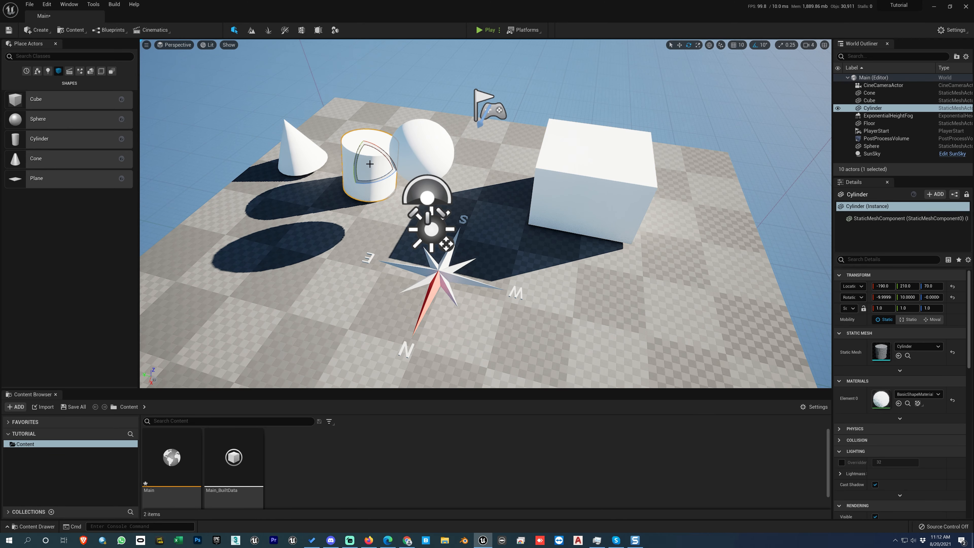
key(w)
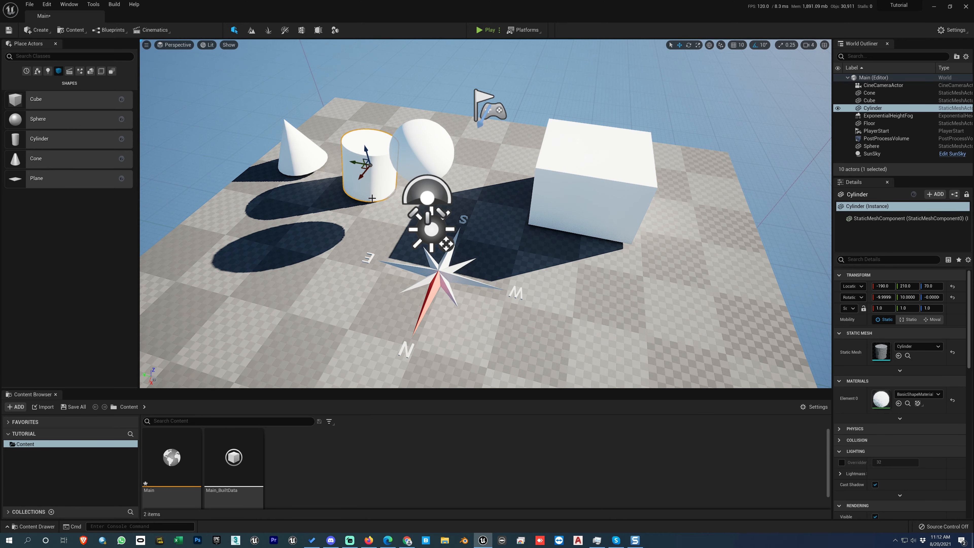
key(f)
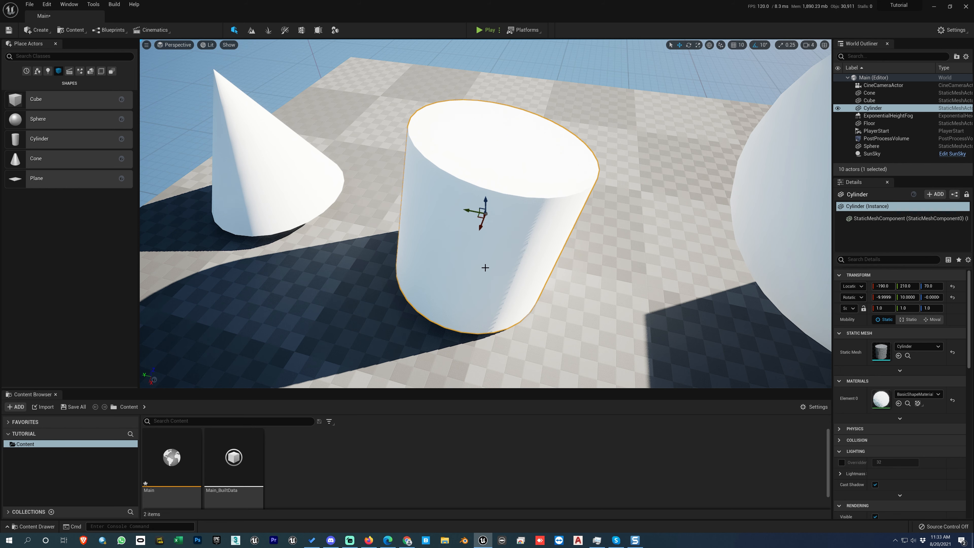
alt+drag(485, 230, 504, 255)
scroll(504, 256, down, 5)
scroll(503, 256, down, 10)
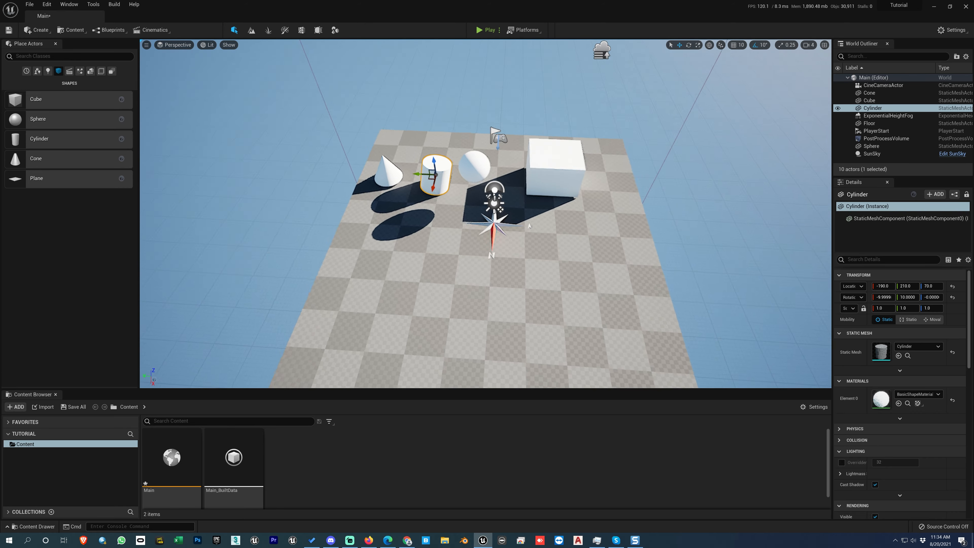
mouse_move(504, 256)
alt+mouse_down()
mouse_move(452, 220)
mouse_move(414, 213)
mouse_move(361, 247)
mouse_move(494, 269)
alt+mouse_up()
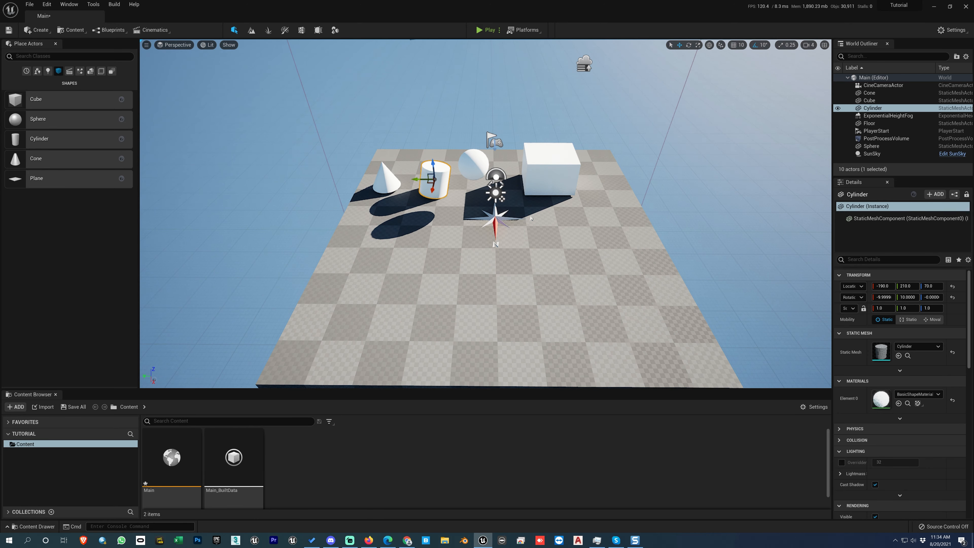
- Select the cube, focus the viewport on it, and orbit around to its other side
click(552, 161)
key(f)
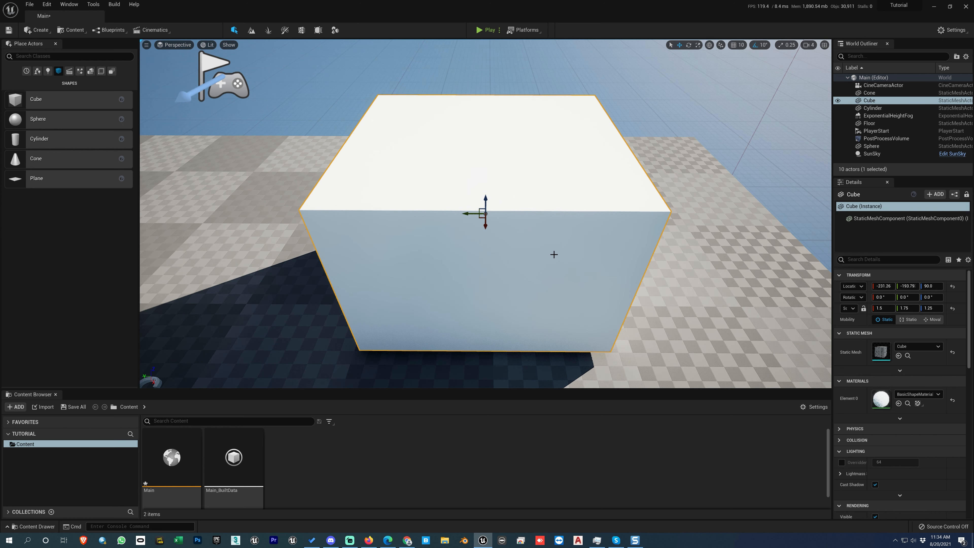
alt+drag(564, 257, 494, 261)
scroll(500, 254, down, 10)
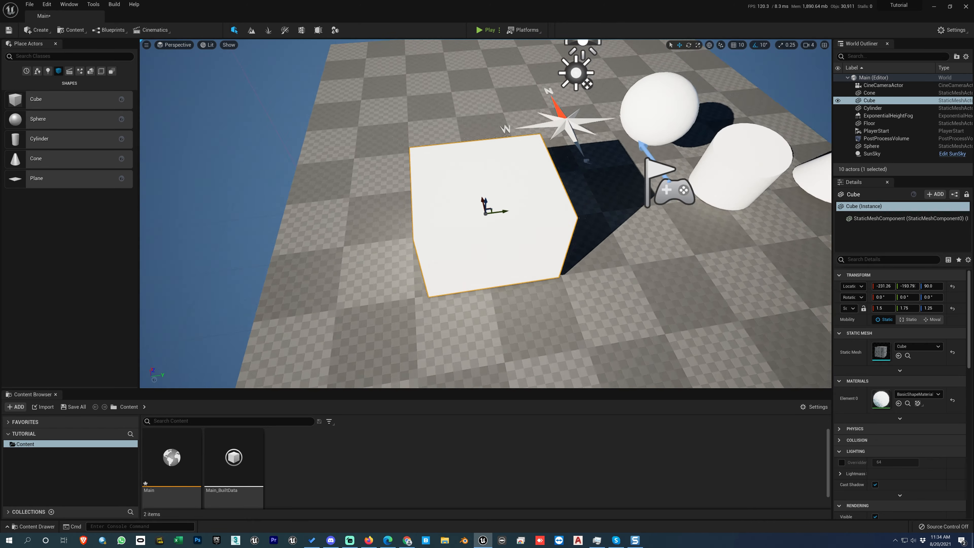
- Select the sphere, orbit and look around it from several distances, and focus the viewport back on it
click(567, 165)
key(f)
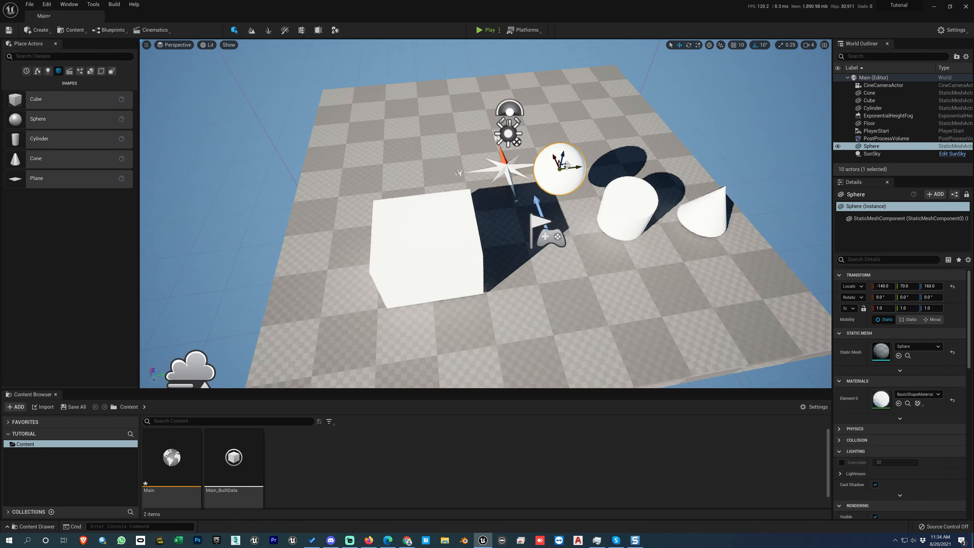
right_drag(574, 185, 606, 233)
scroll(605, 234, down, 12)
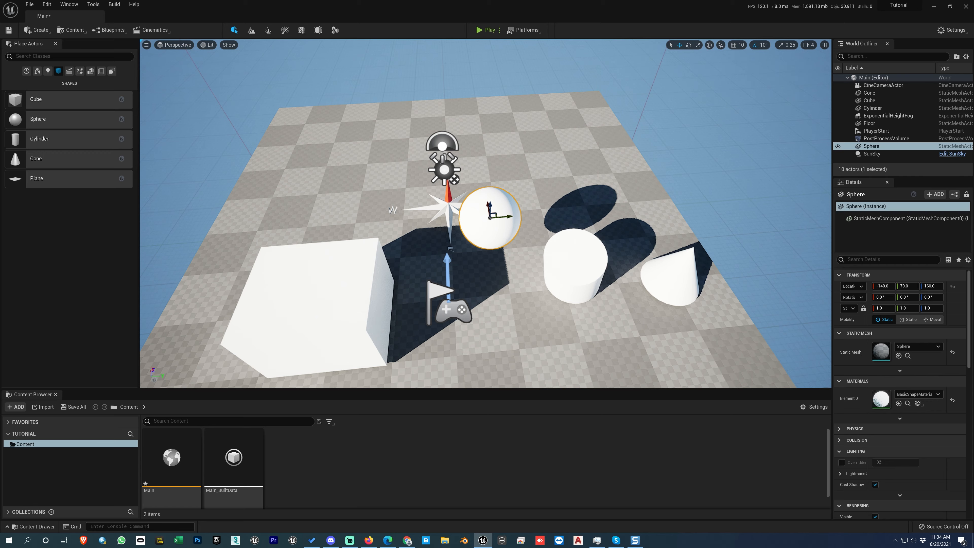
right_drag(605, 233, 664, 209)
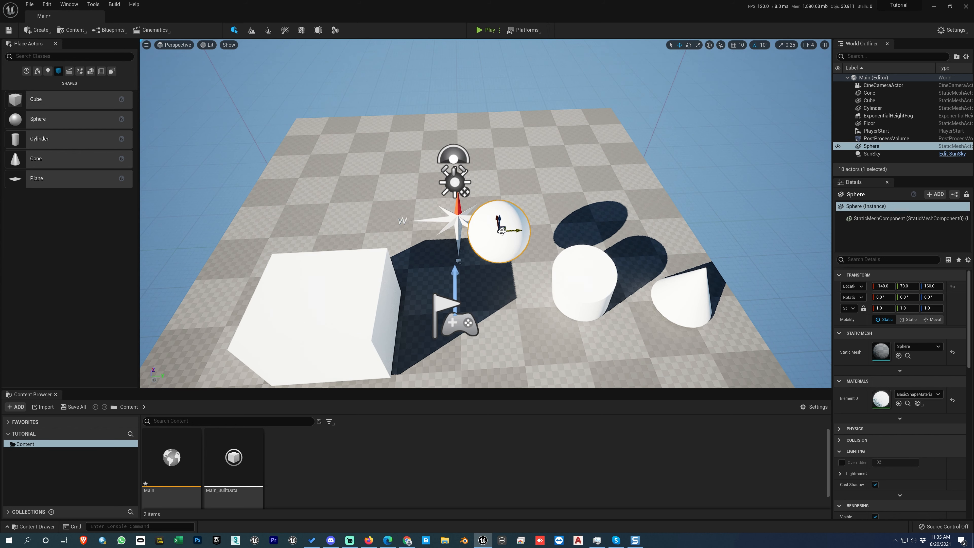
key(f)
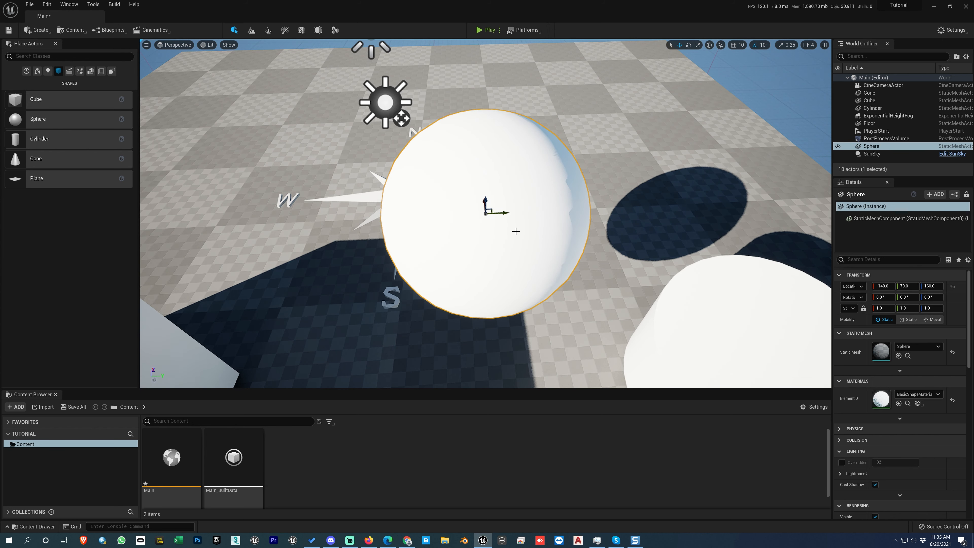
right_drag(515, 231, 257, 207)
key(f)
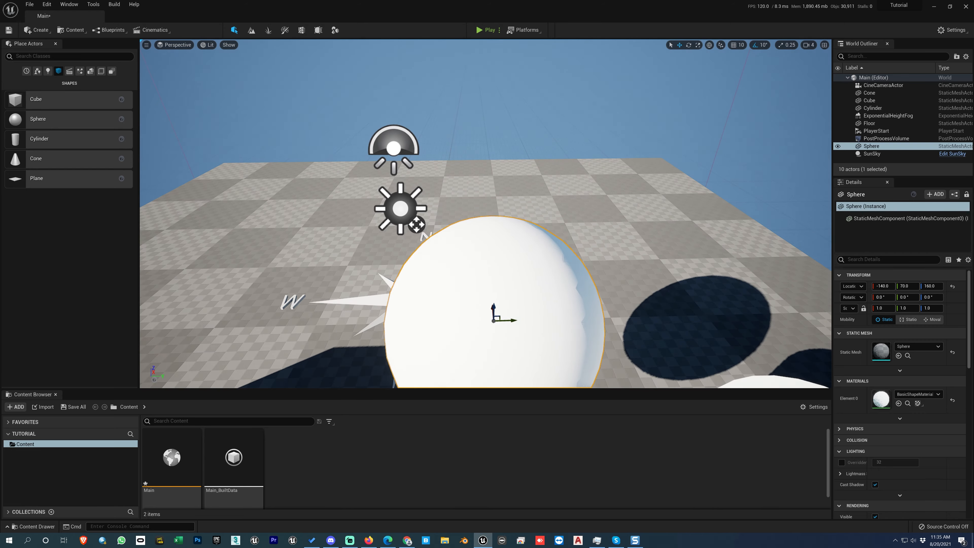
- Pull the camera back from the sphere, select the floor, and view the whole scene from above
right_drag(486, 213, 500, 252)
key(s)
key(a)
scroll(510, 250, down, 4)
click(499, 253)
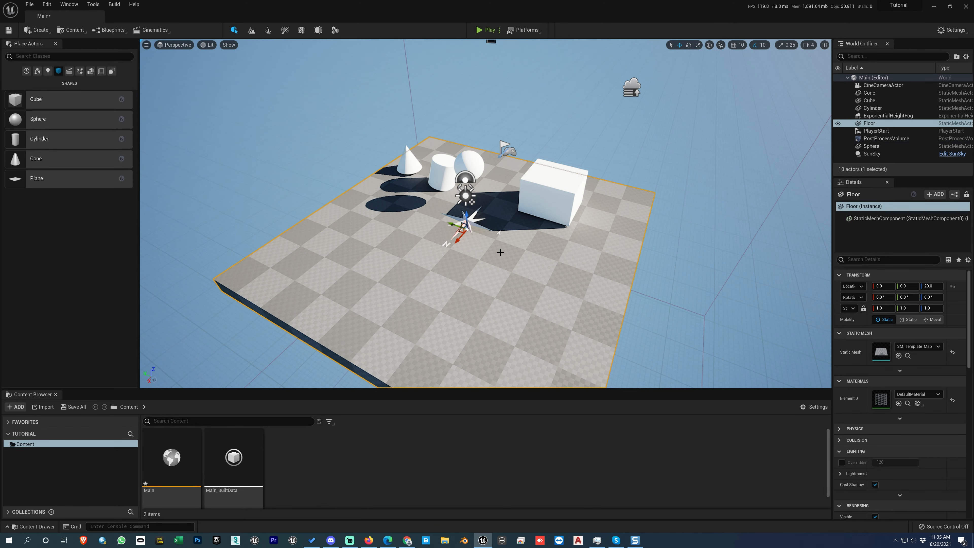
alt+drag(492, 265, 512, 255)
- Select the sphere from afar, focus the viewport on it, orbit around it, and refocus from the new angle
click(464, 164)
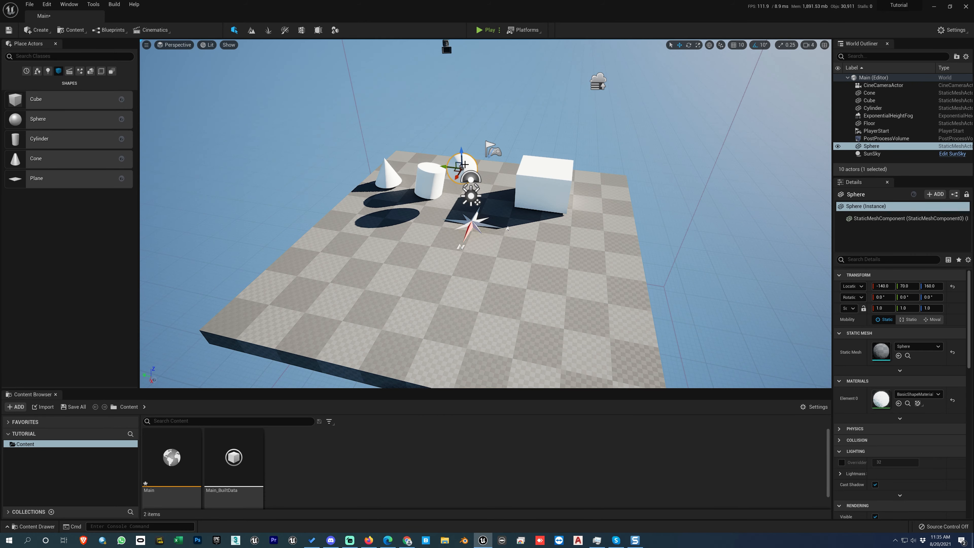
key(f)
alt+drag(464, 164, 506, 243)
scroll(506, 242, down, 5)
key(f)
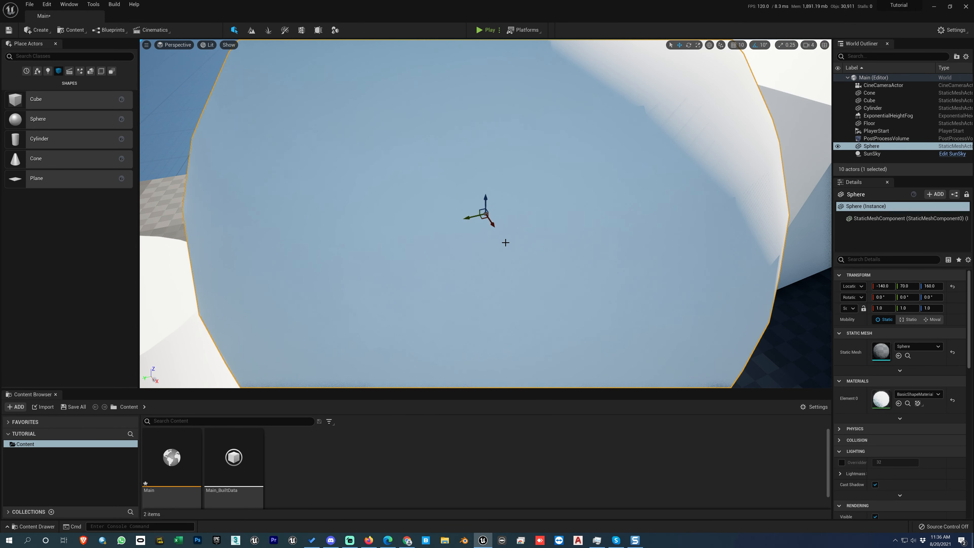
- Zoom out from the sphere and orbit around it to view the neighbouring shapes from several sides
scroll(505, 243, down, 8)
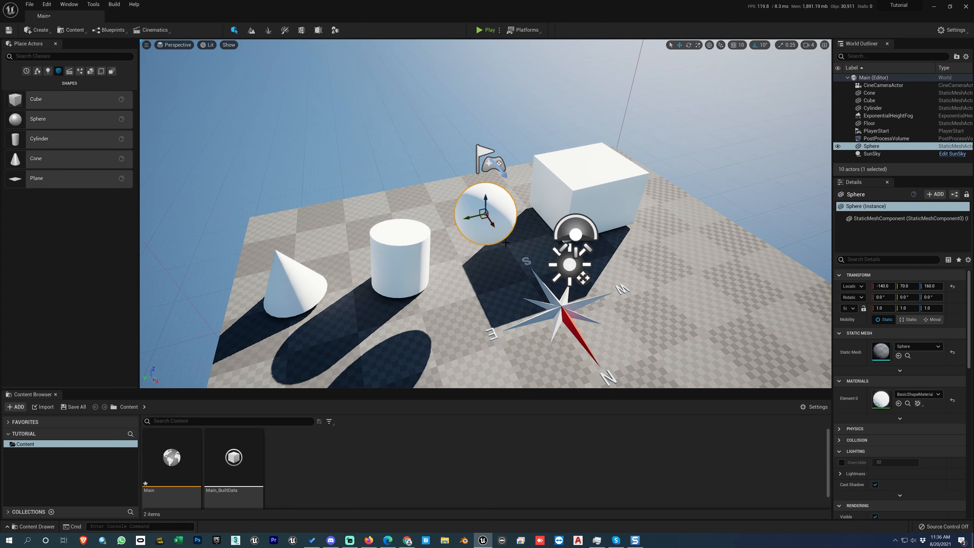
scroll(506, 243, up, 6)
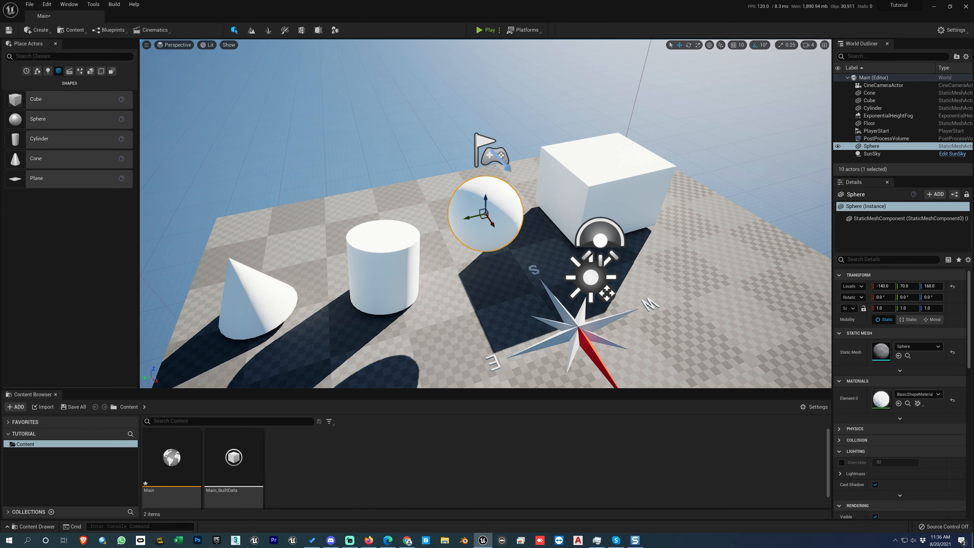
right_drag(506, 243, 532, 232)
alt+drag(532, 232, 706, 205)
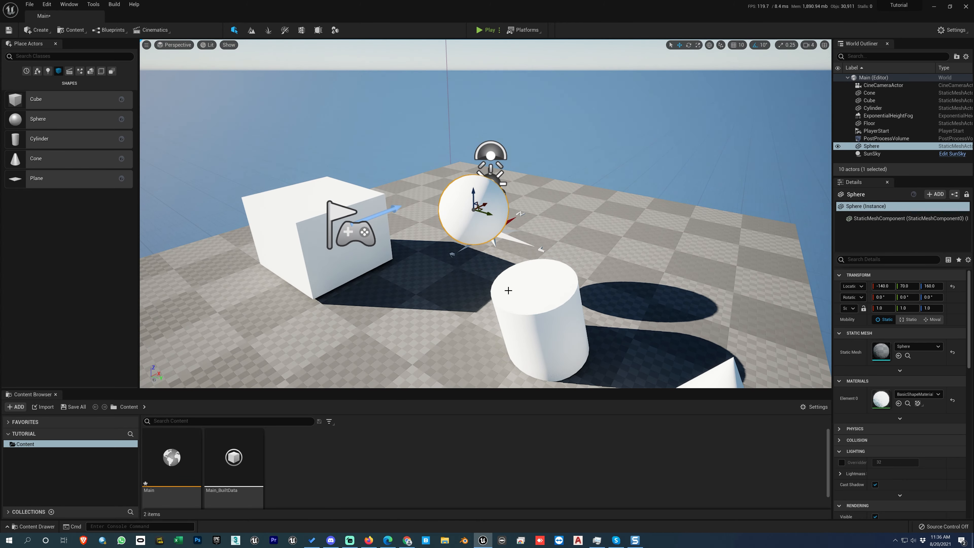
alt+drag(562, 260, 598, 228)
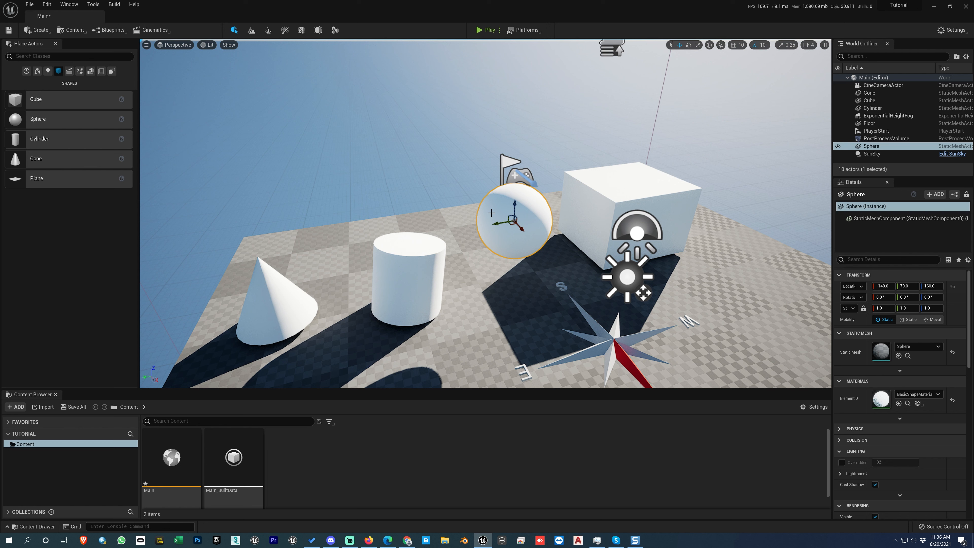
- Add the cylinder to the sphere selection and clear the whole selection
ctrl+click(412, 264)
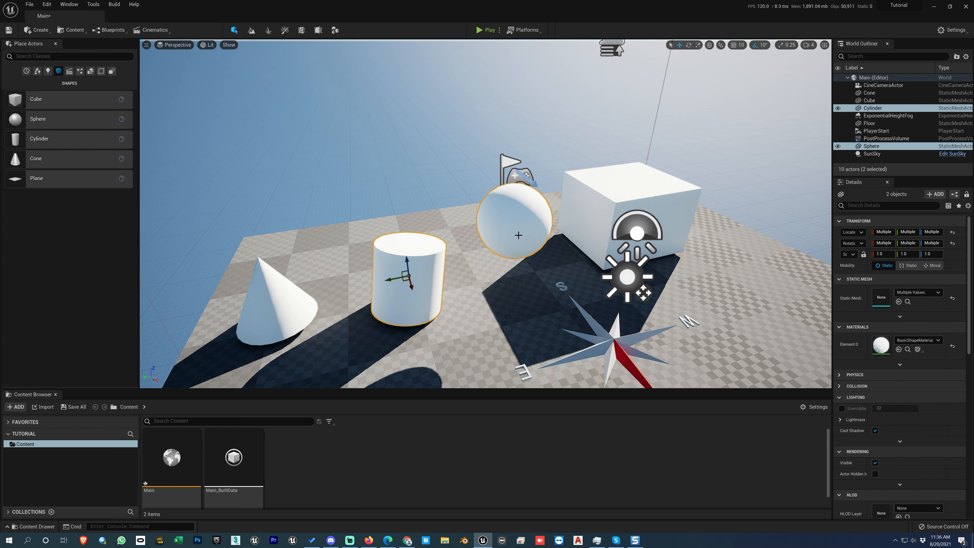
key(Escape)
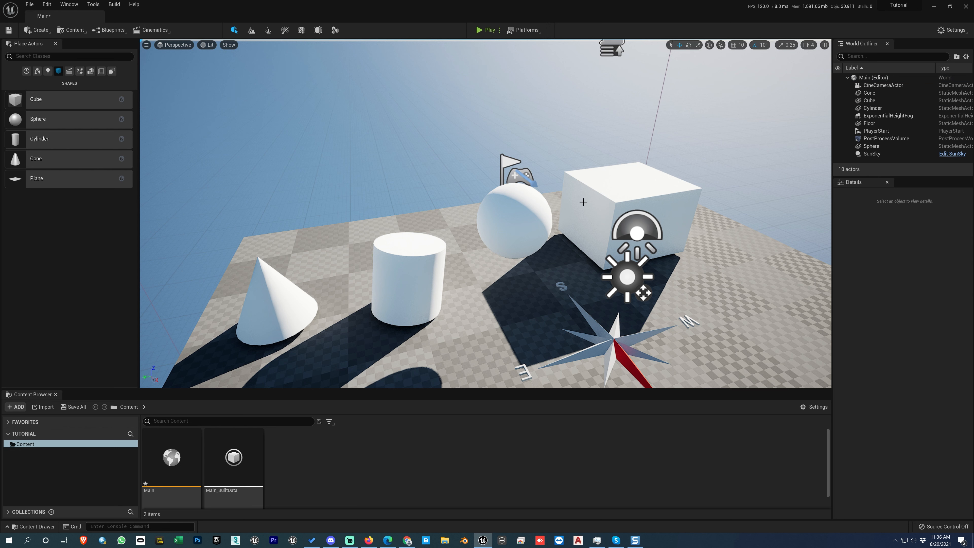
- Select the cube, sphere, cylinder and SunSky compass one at a time, clearing the selection after each
click(615, 188)
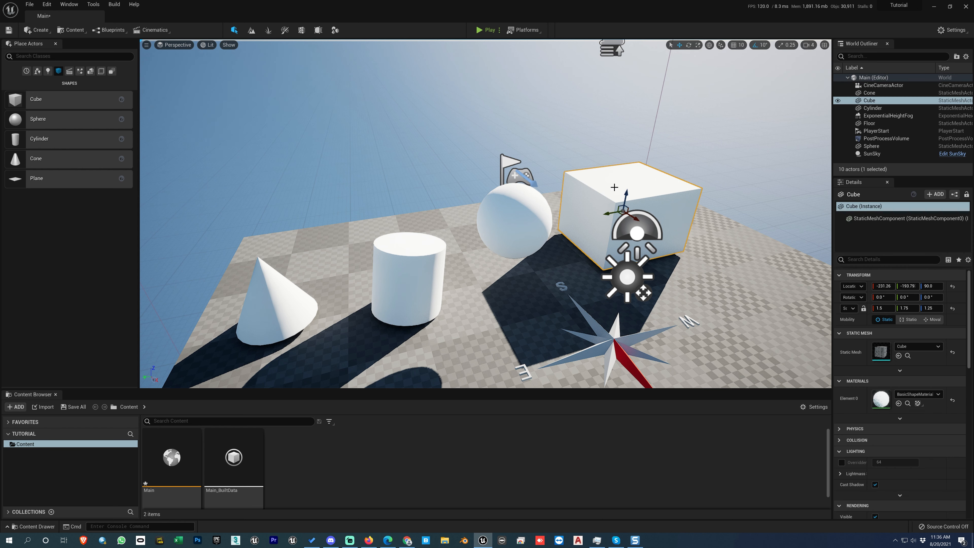
key(Escape)
click(525, 216)
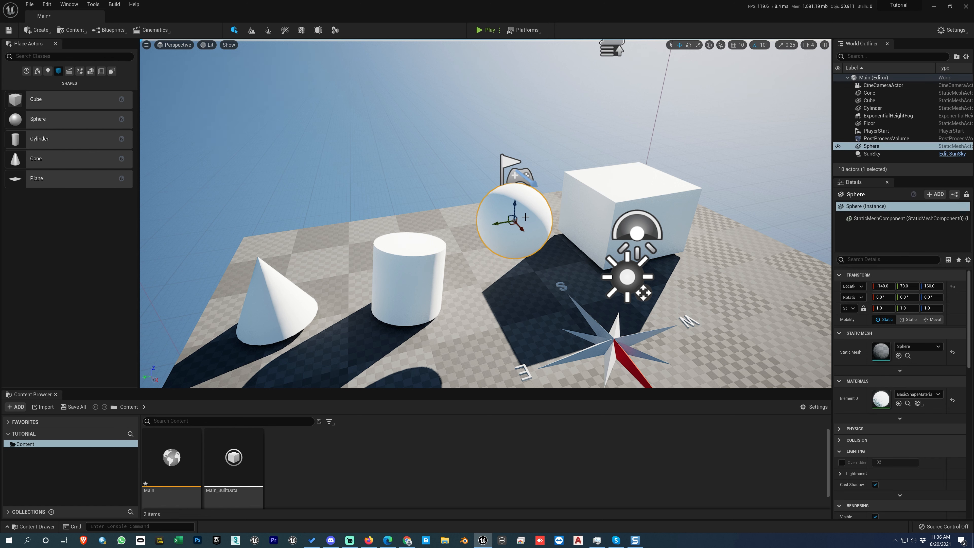
key(Escape)
click(426, 264)
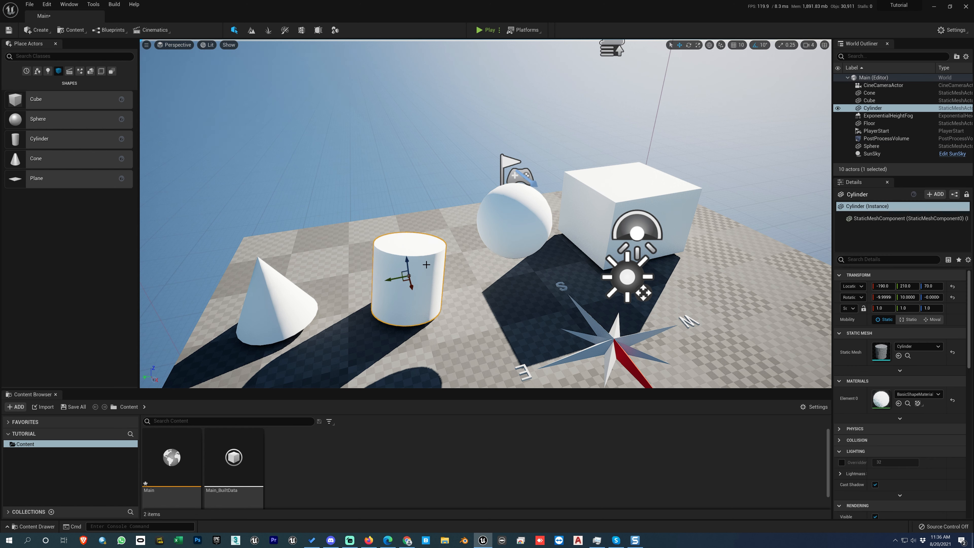
key(Escape)
click(600, 334)
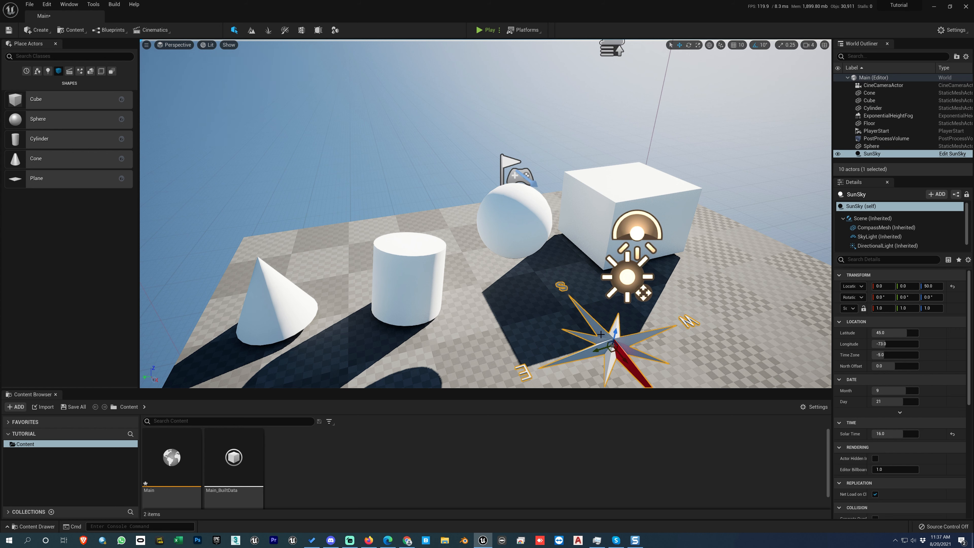
key(Escape)
- Select the sphere, cylinder and cone together as one multiple selection
right_drag(508, 209, 514, 191)
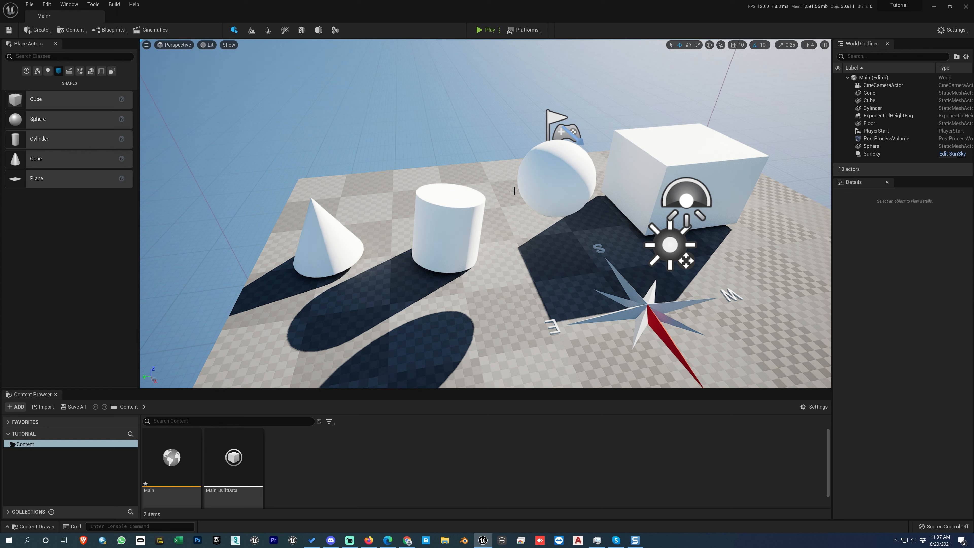
click(553, 176)
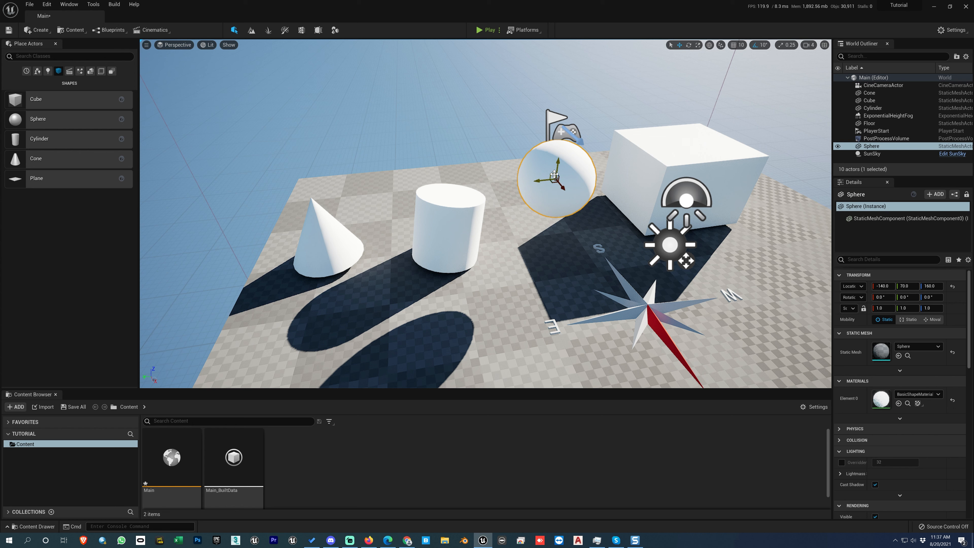
ctrl+click(463, 221)
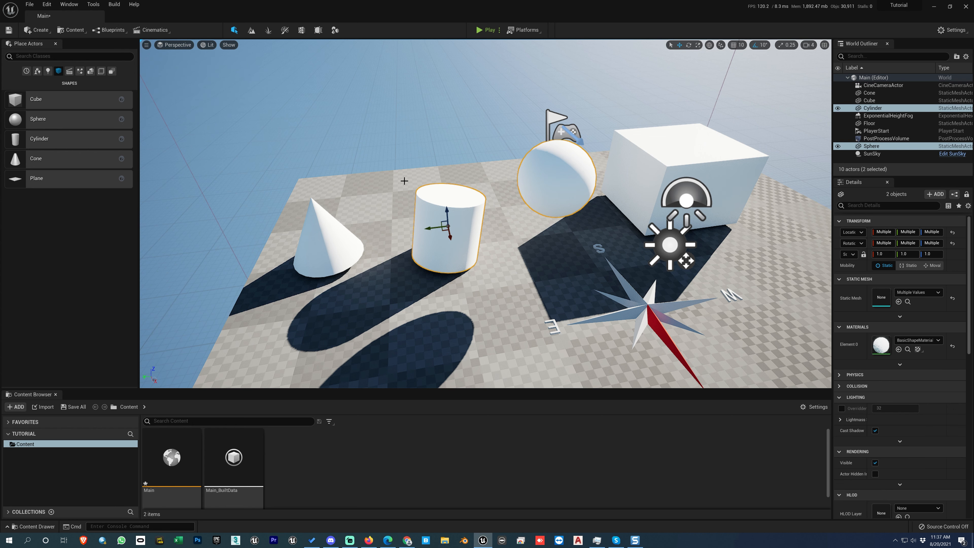
ctrl+click(323, 238)
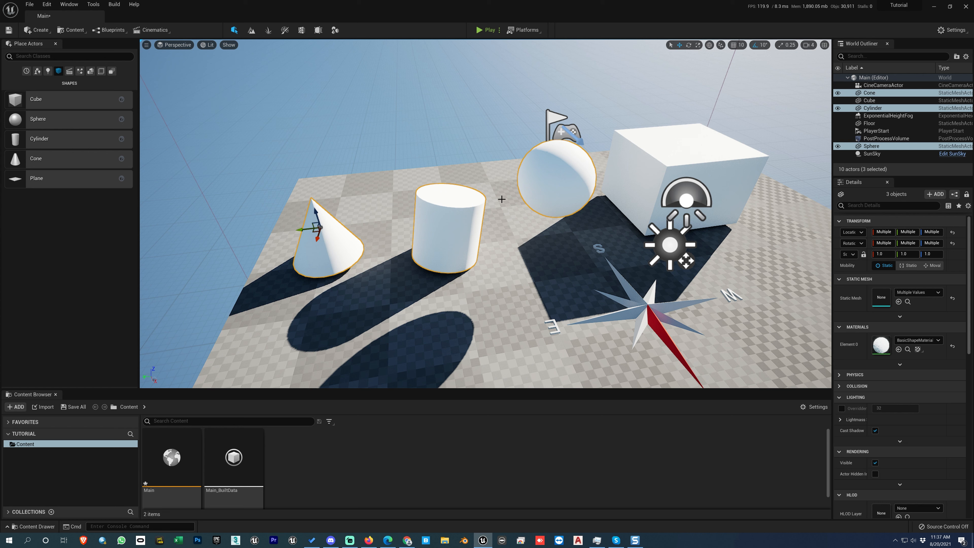
- Practise adding the floor and the cube to the multiple selection and removing them again
ctrl+click(366, 185)
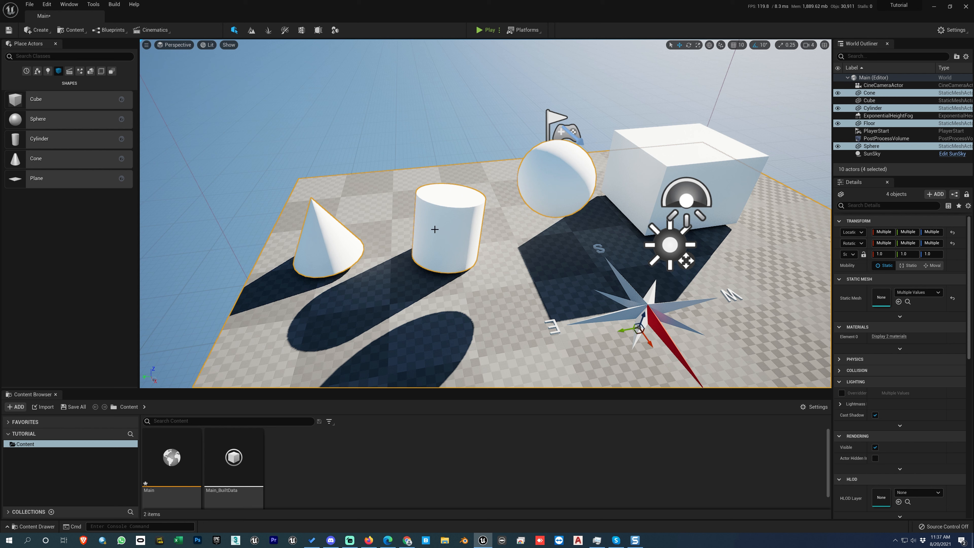
ctrl+click(388, 197)
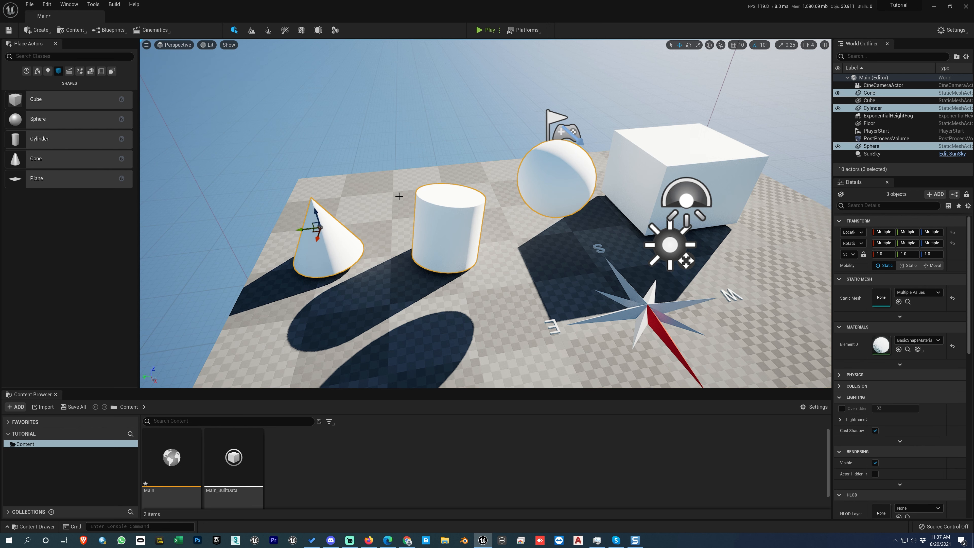
ctrl+click(388, 195)
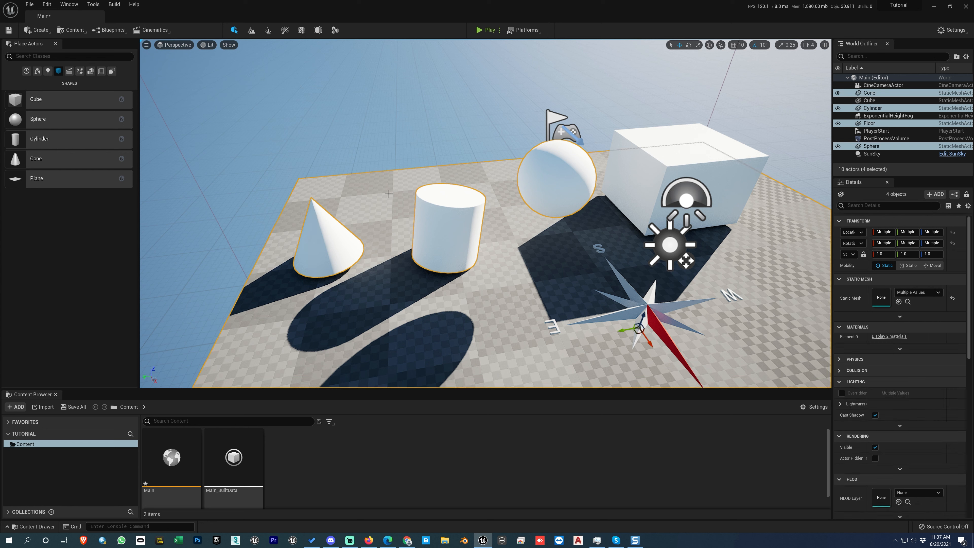
ctrl+click(389, 194)
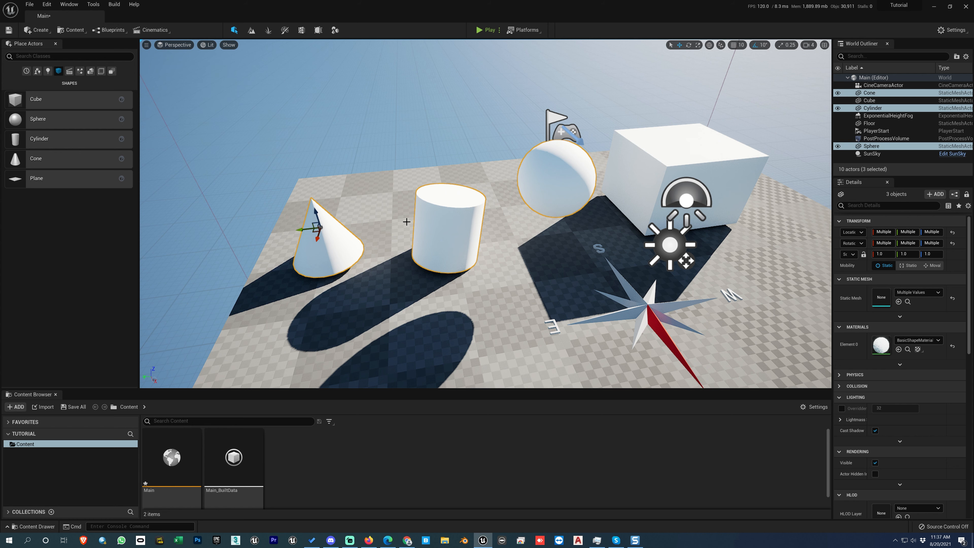
ctrl+click(384, 186)
ctrl+click(641, 182)
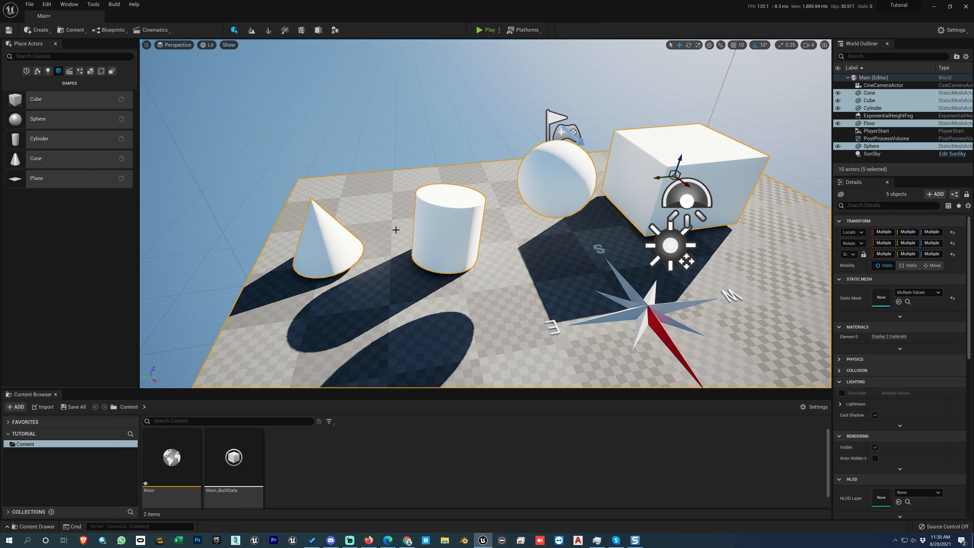
ctrl+click(388, 199)
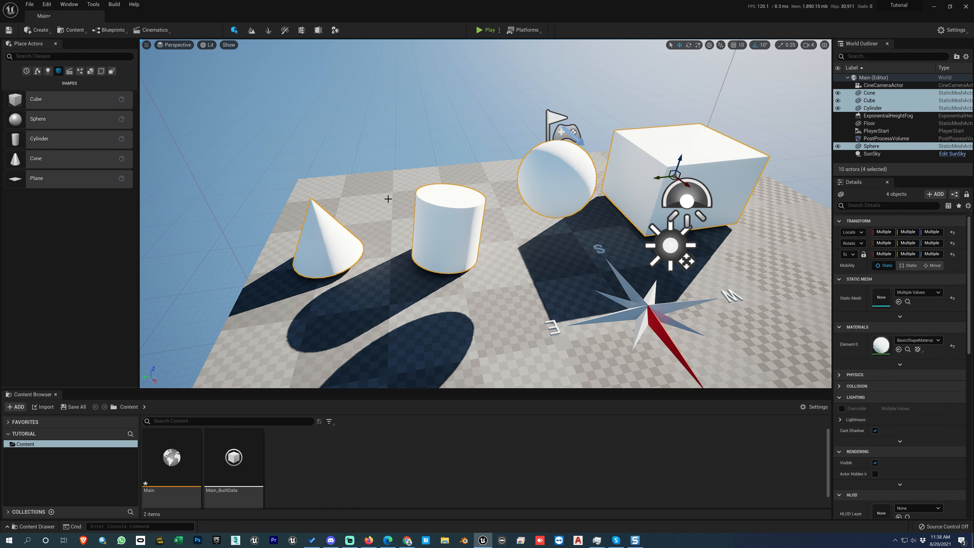
ctrl+click(625, 167)
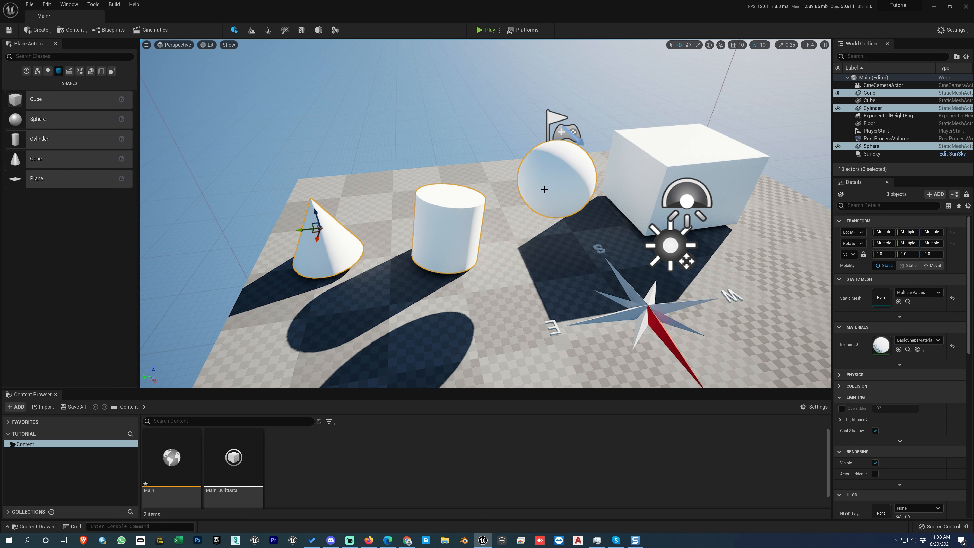
- Remove the sphere from the selection, add it back, and group it with the cone and cylinder
ctrl+click(555, 187)
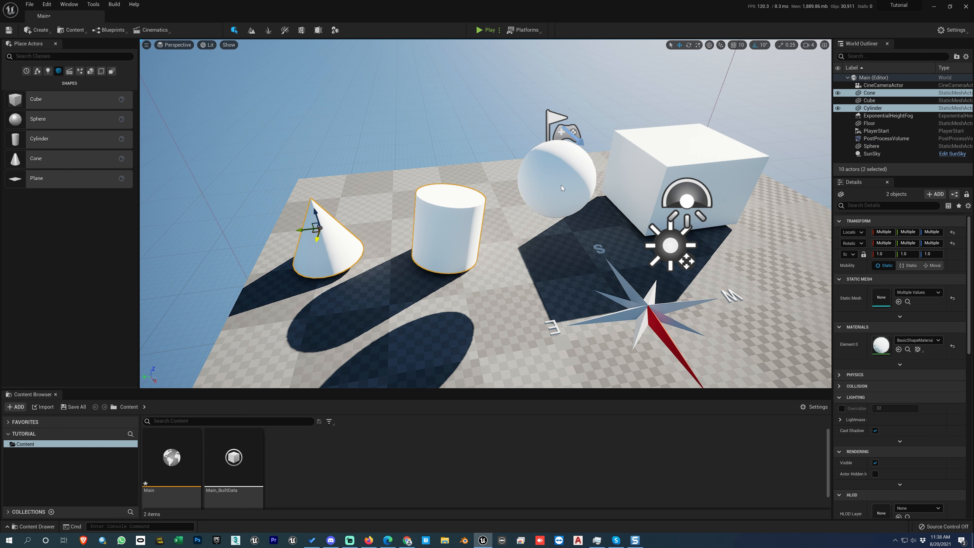
ctrl+click(560, 186)
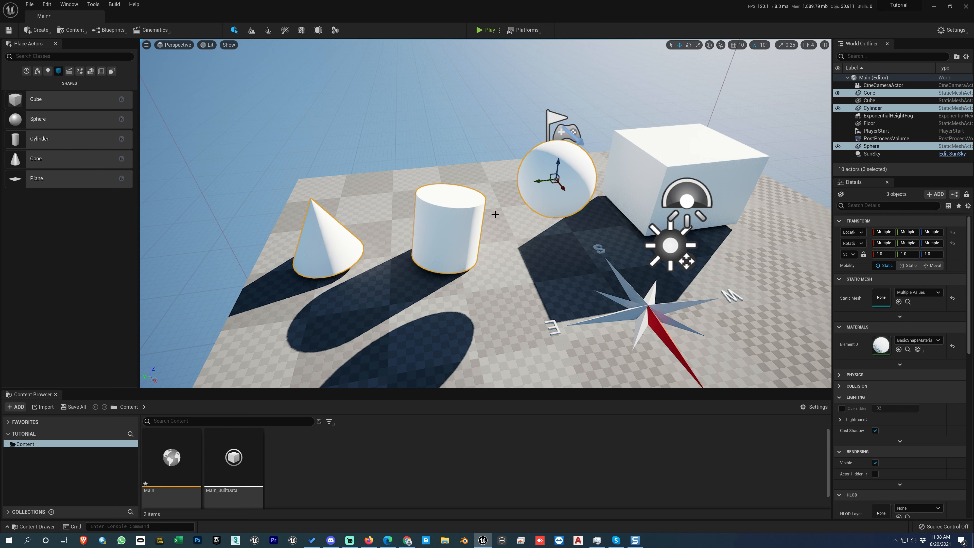
key(ctrl+g)
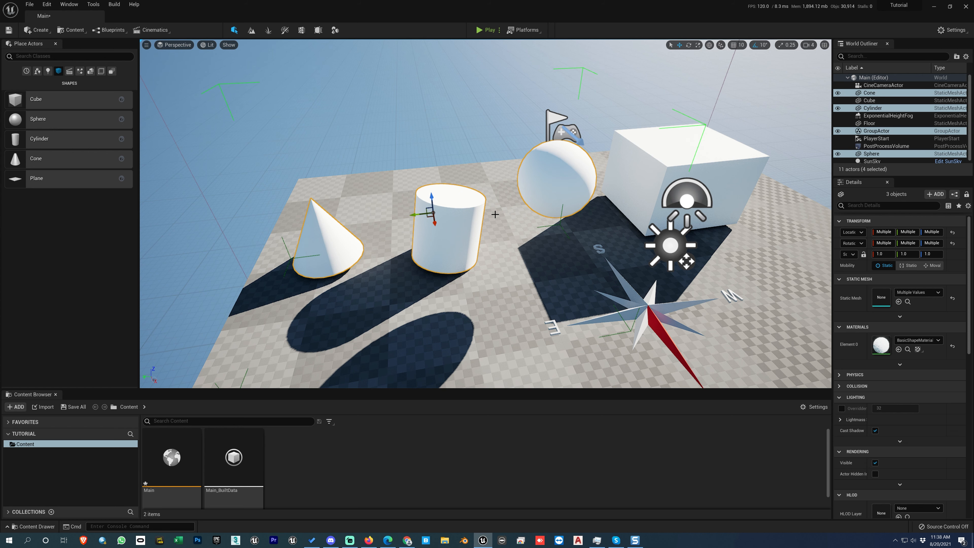
- Transform the group of cone, cylinder and sphere by moving it forward, rotating it -30° about Z, and scaling it to about 0.99 in X
scroll(495, 215, down, 5)
click(474, 254)
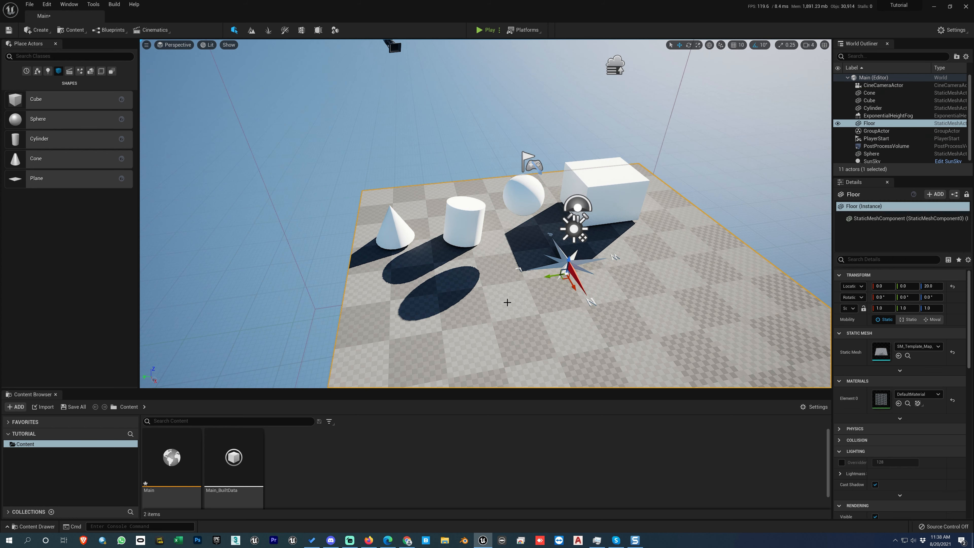
click(474, 231)
drag(455, 217, 478, 265)
key(e)
key(r)
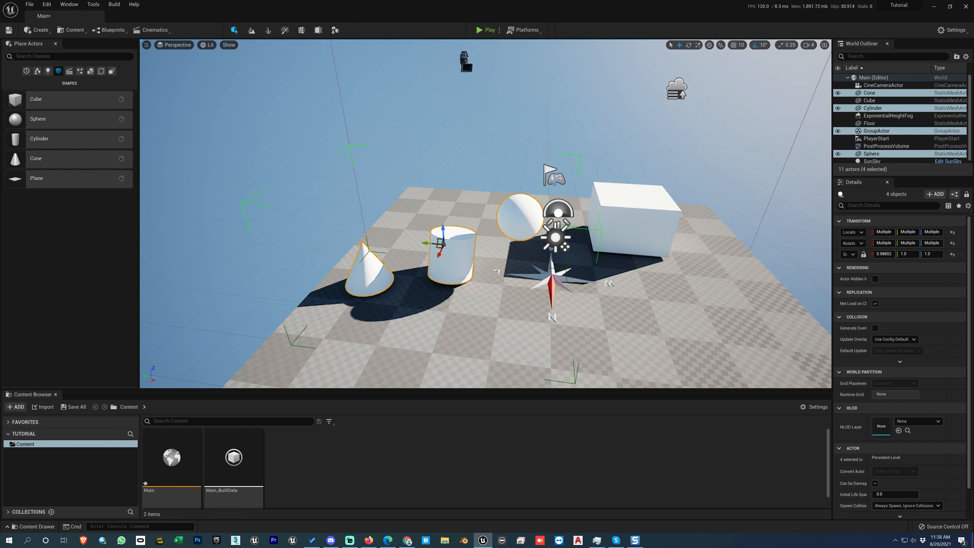
alt+drag(467, 282, 467, 268)
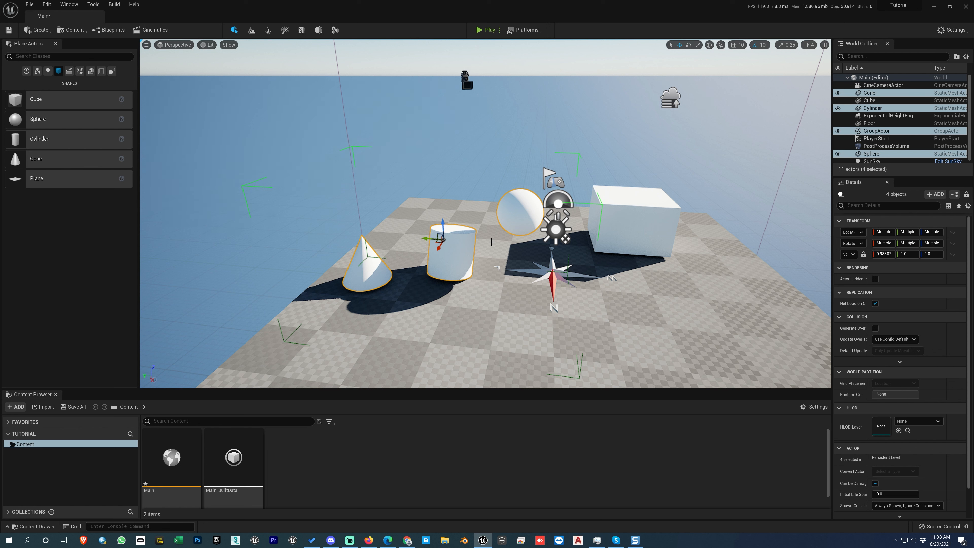
- Unlock the group and move the sphere on its own toward the cylinder, to a location of about -55, 93, 152
key(shift+g)
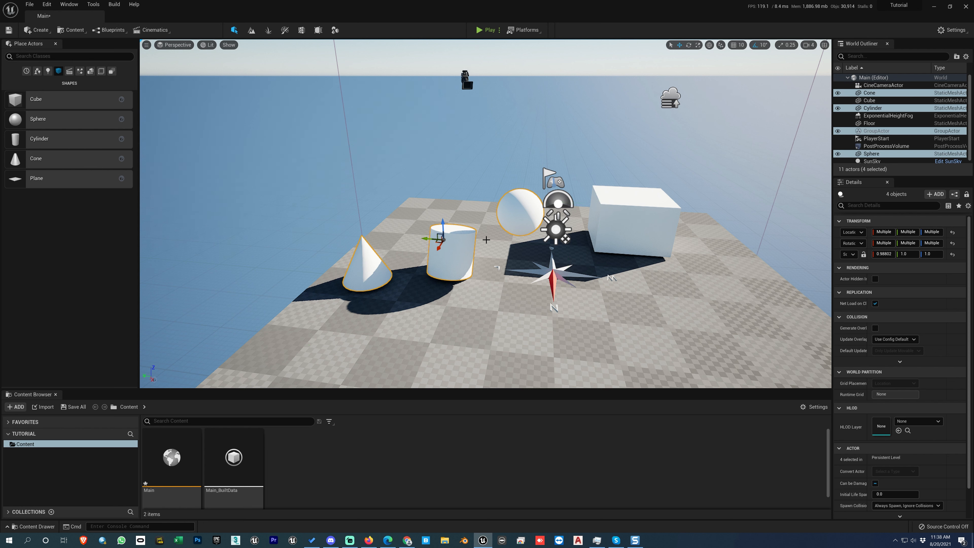
click(463, 244)
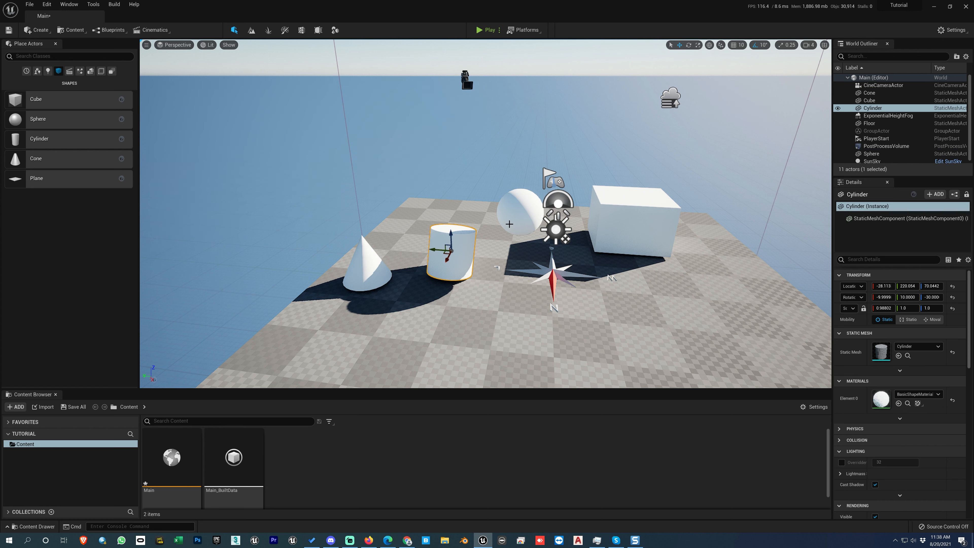
click(515, 217)
drag(522, 178, 494, 211)
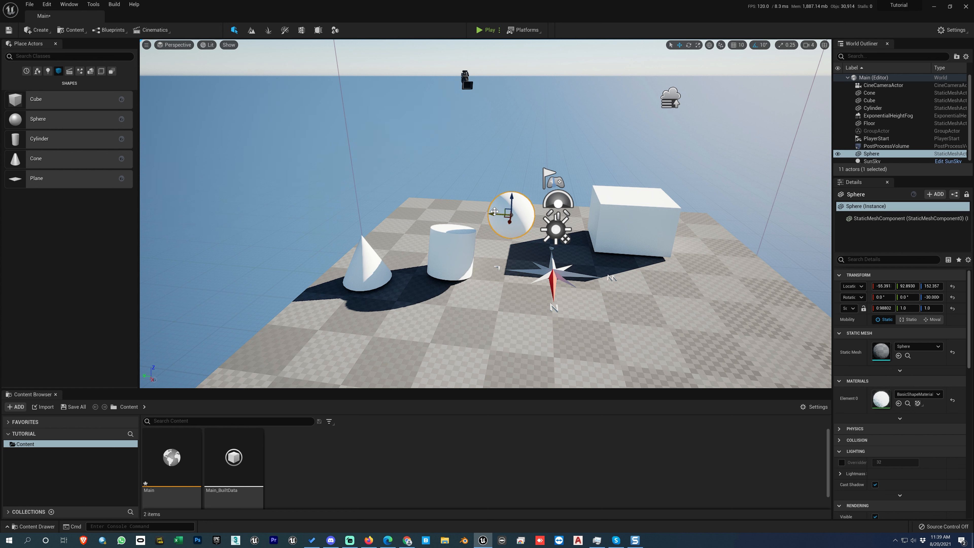
- Lock the group again and move its three shapes together slightly forward on the floor
key(ctrl+shift+g)
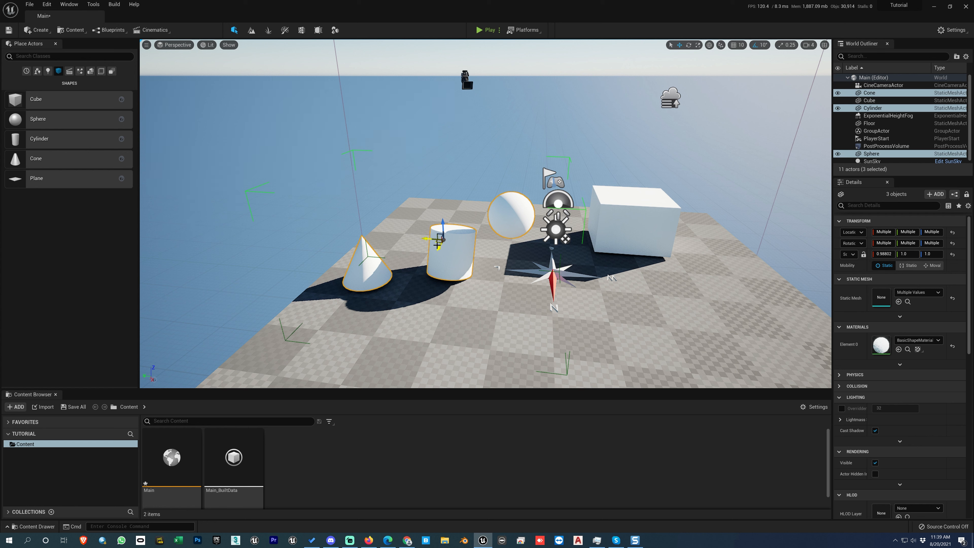
mouse_move(439, 246)
mouse_down()
mouse_move(417, 294)
mouse_move(458, 221)
mouse_move(444, 251)
mouse_up()
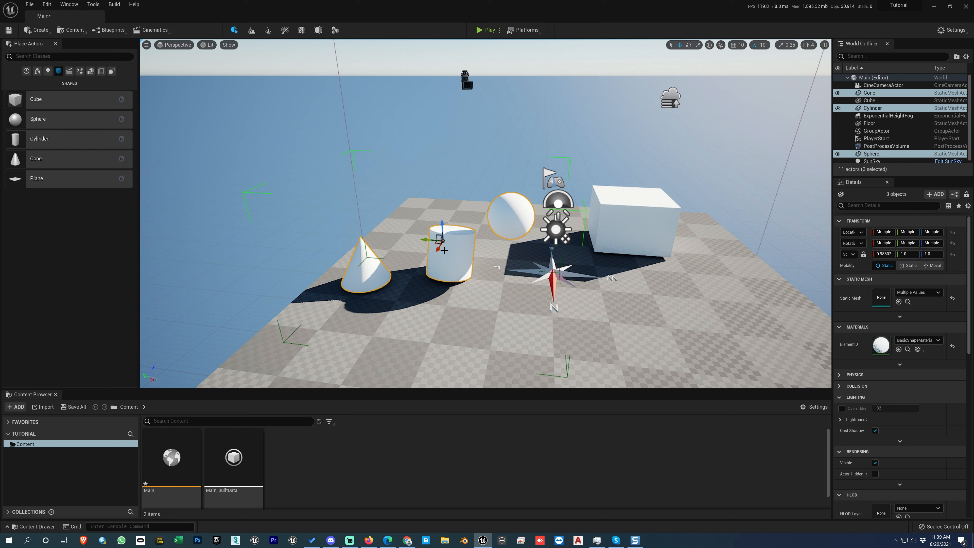
- Unlock the group, raise the sphere on its own to a Z location of about 168, and lock the group again
click(447, 252)
click(508, 224)
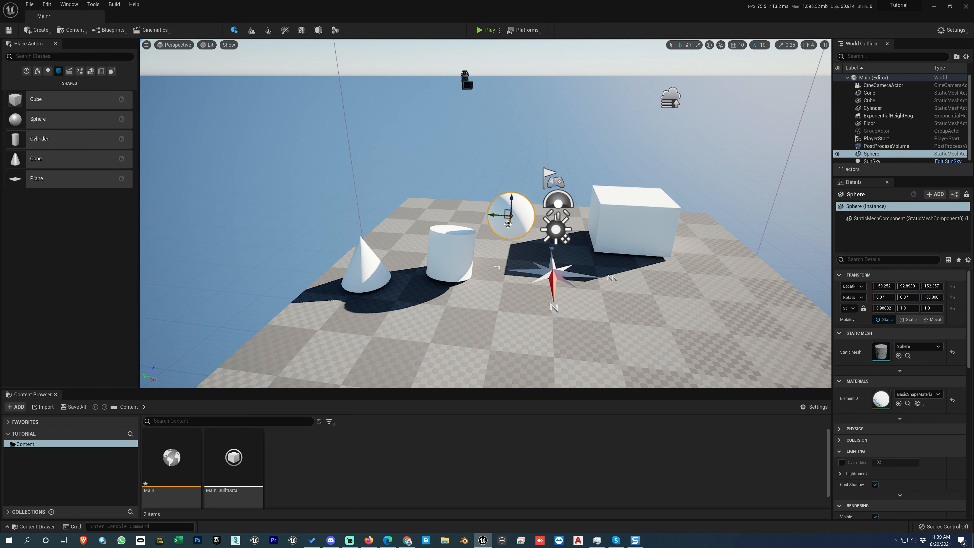
drag(507, 224, 508, 196)
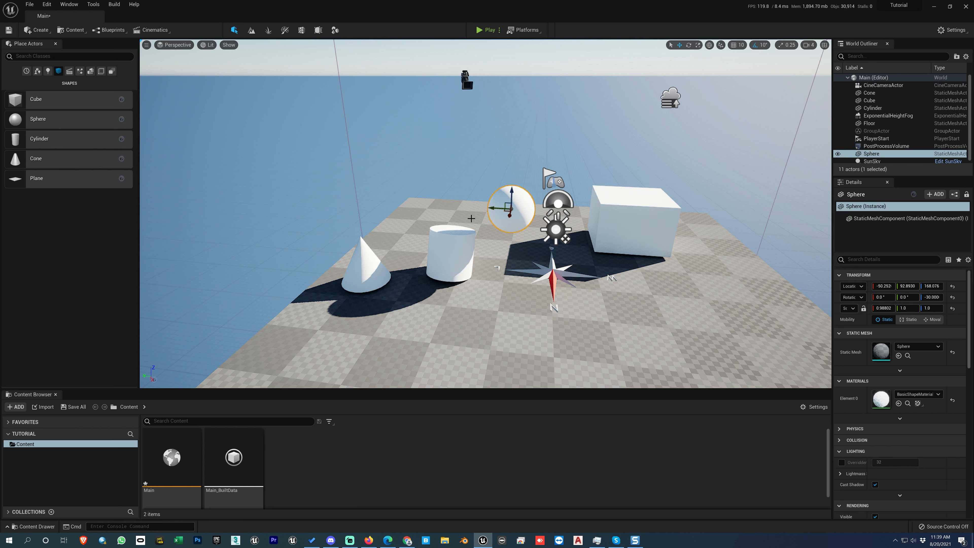
key(ctrl+shift+g)
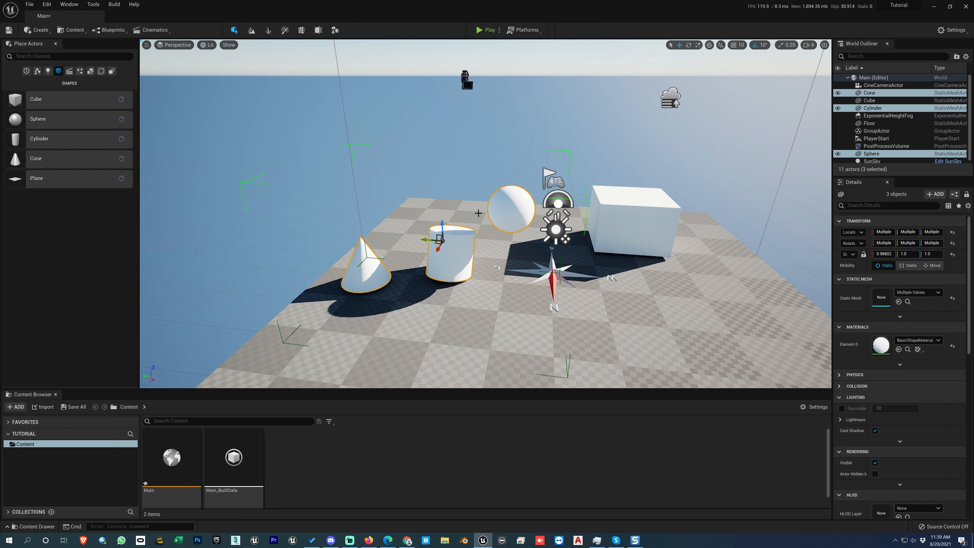
- Ungroup the cone, cylinder and sphere, and select the sphere and cylinder individually
click(604, 216)
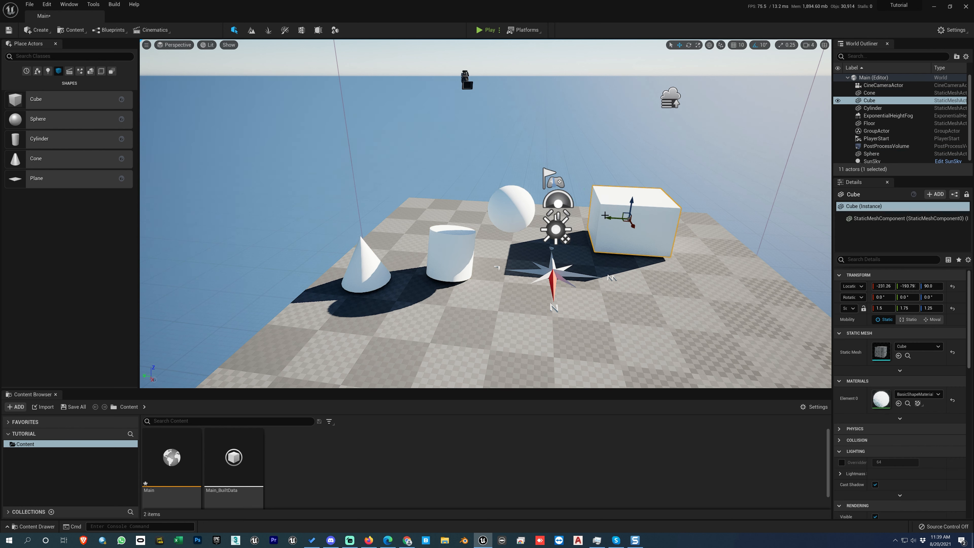
click(531, 216)
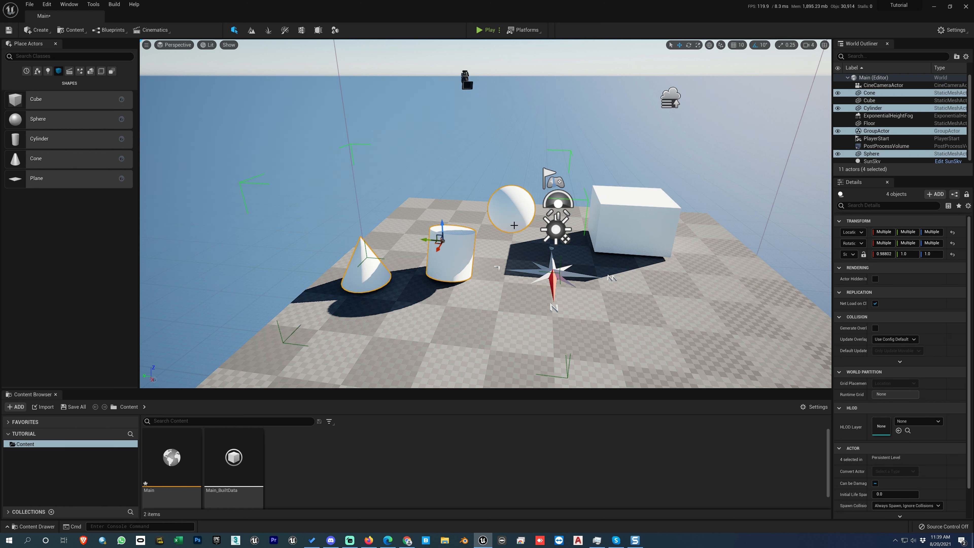
key(shift+g)
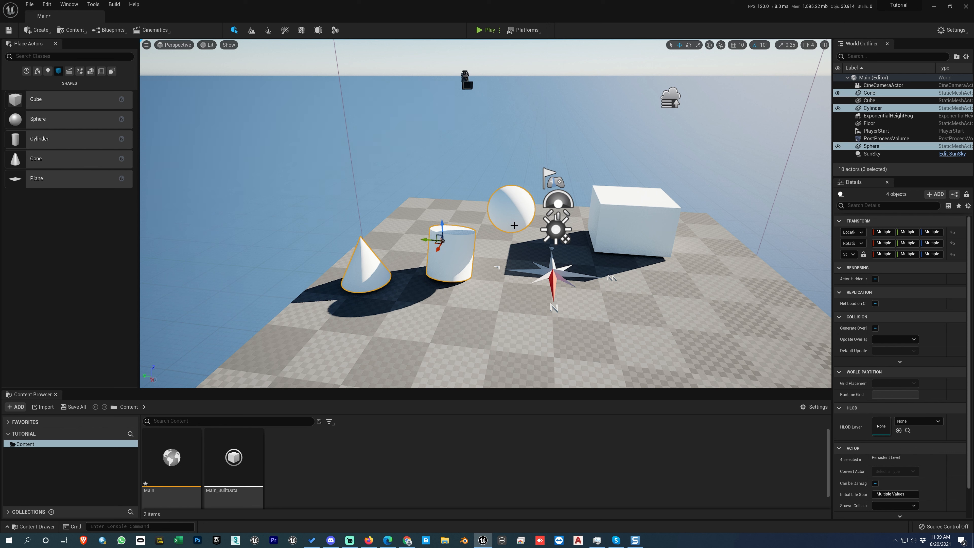
click(514, 225)
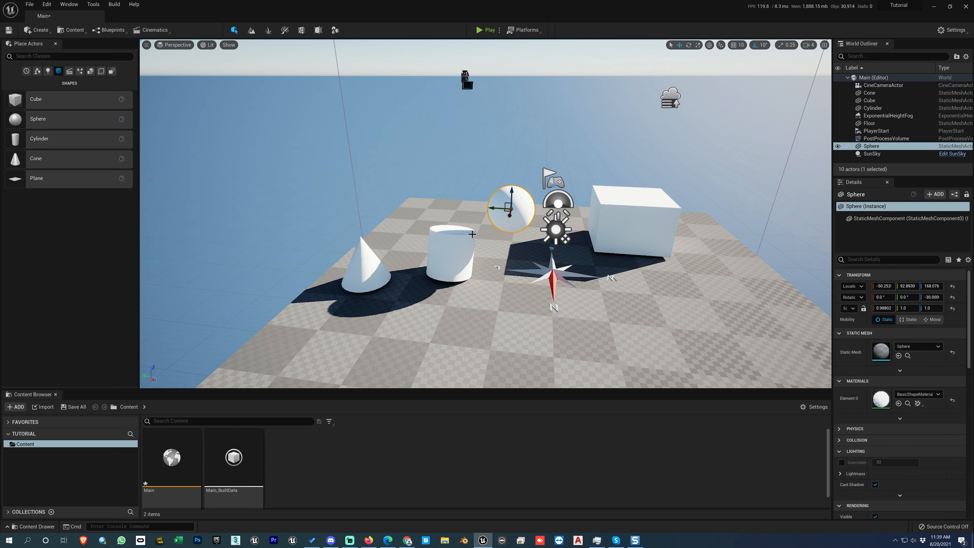
click(459, 248)
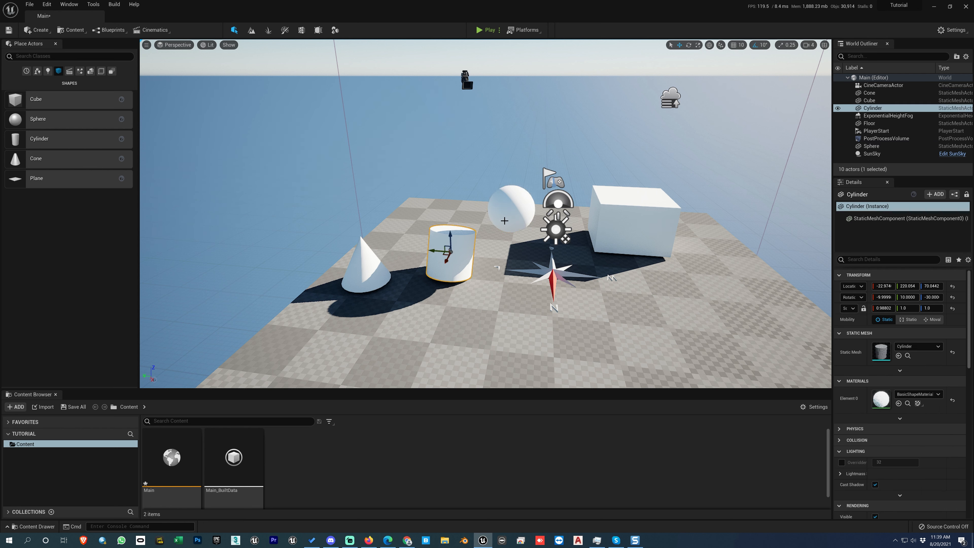
- Group the sphere, cylinder and cone again, and dissolve that group
click(506, 220)
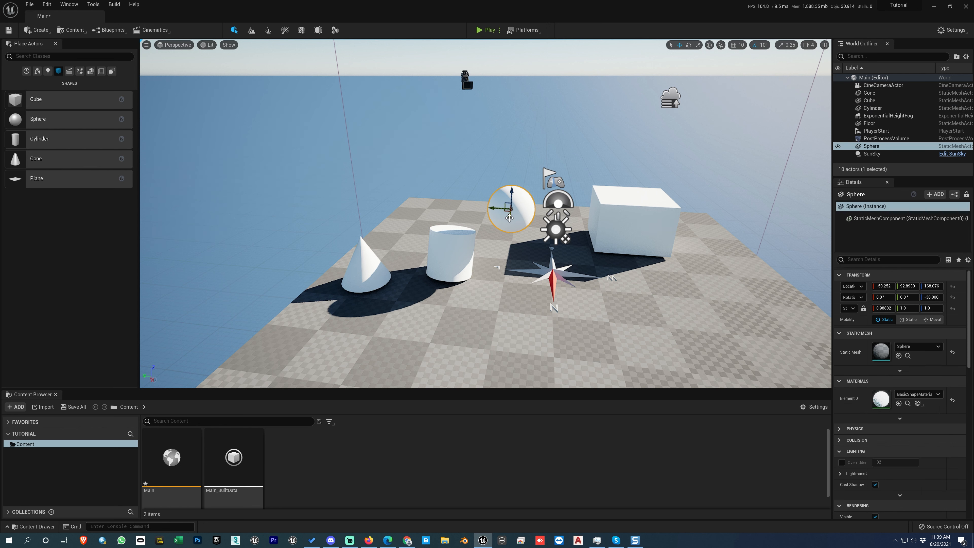
ctrl+click(460, 250)
ctrl+click(376, 265)
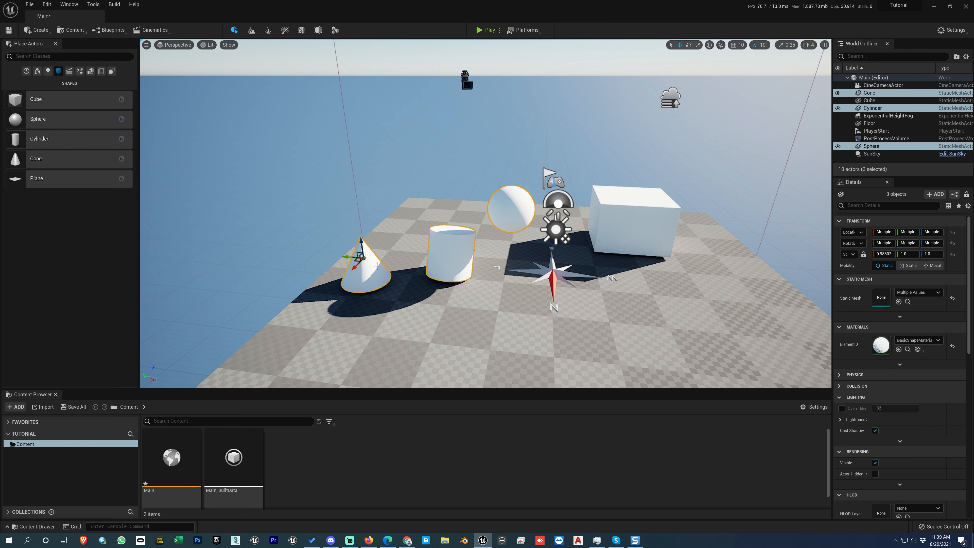
key(ctrl+g)
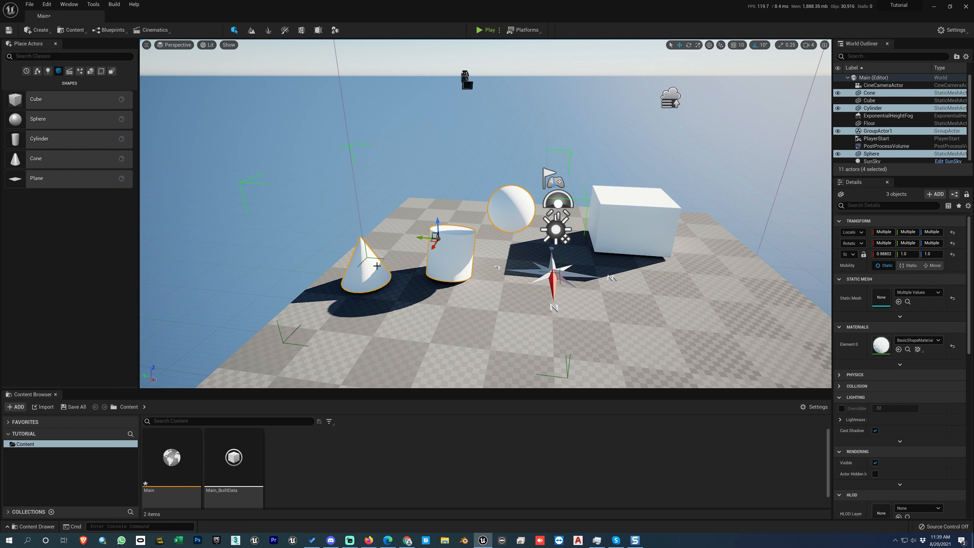
key(shift+g)
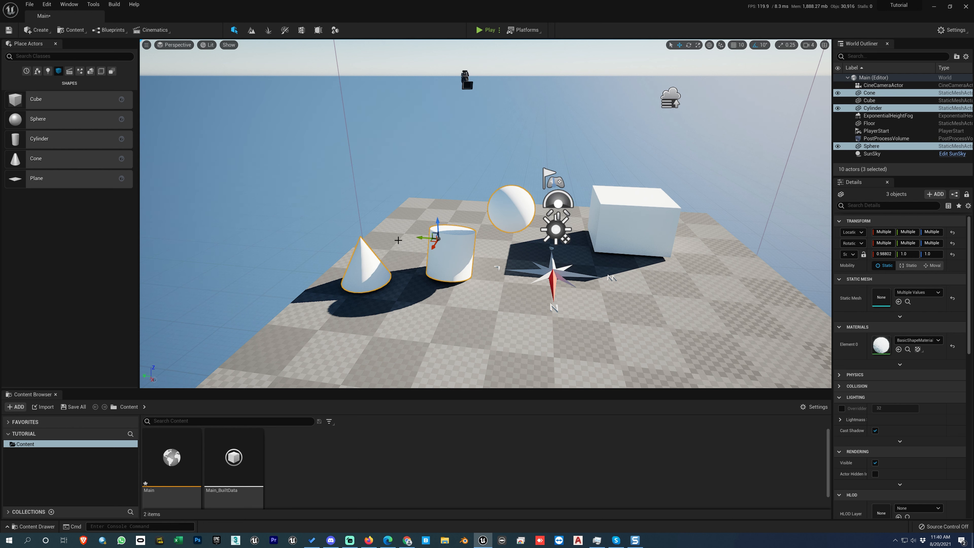
- Select the cylinder and the sphere in turn to check whether each can be picked on its own
click(451, 247)
click(456, 258)
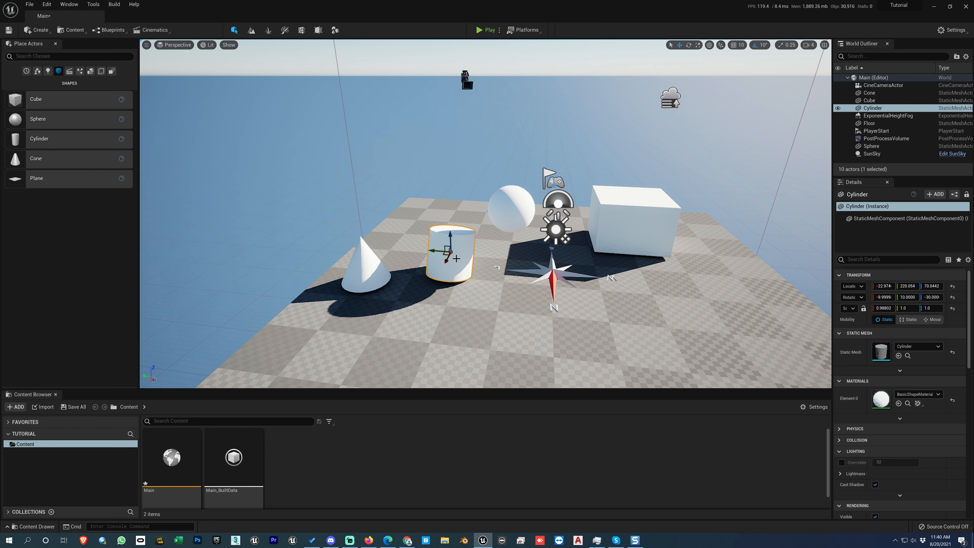
click(511, 223)
click(460, 250)
click(502, 219)
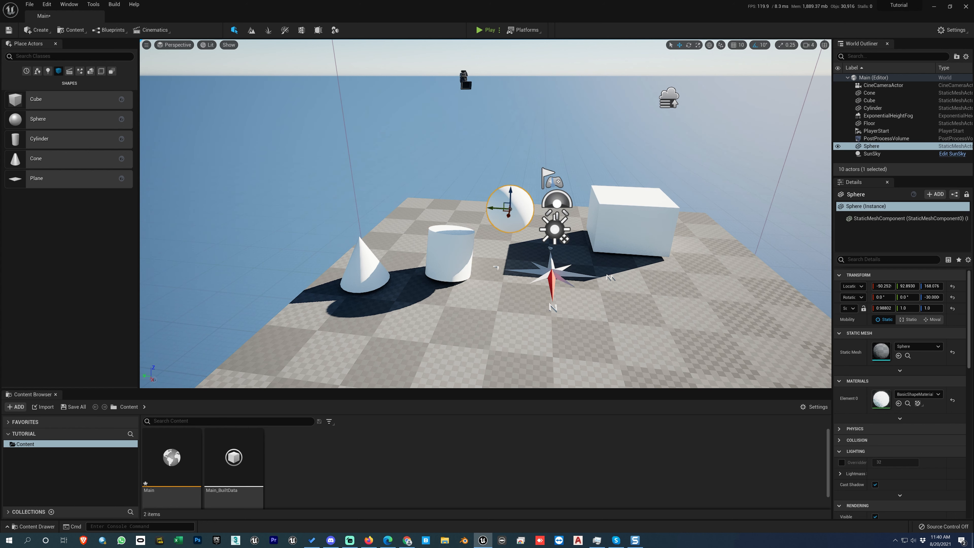
click(448, 242)
- Select the sphere, cylinder and cone together and combine them into a new group
click(499, 217)
ctrl+click(460, 244)
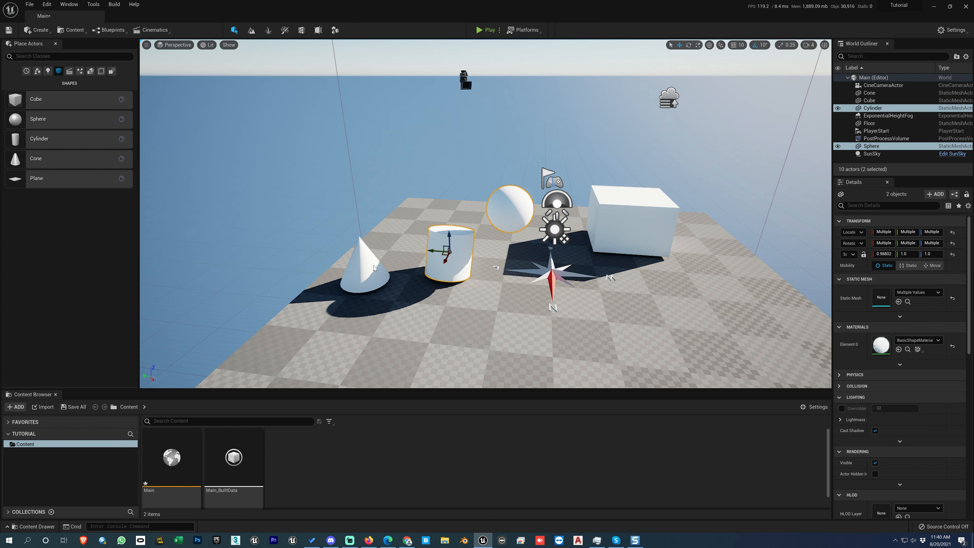
ctrl+click(373, 265)
key(ctrl+g)
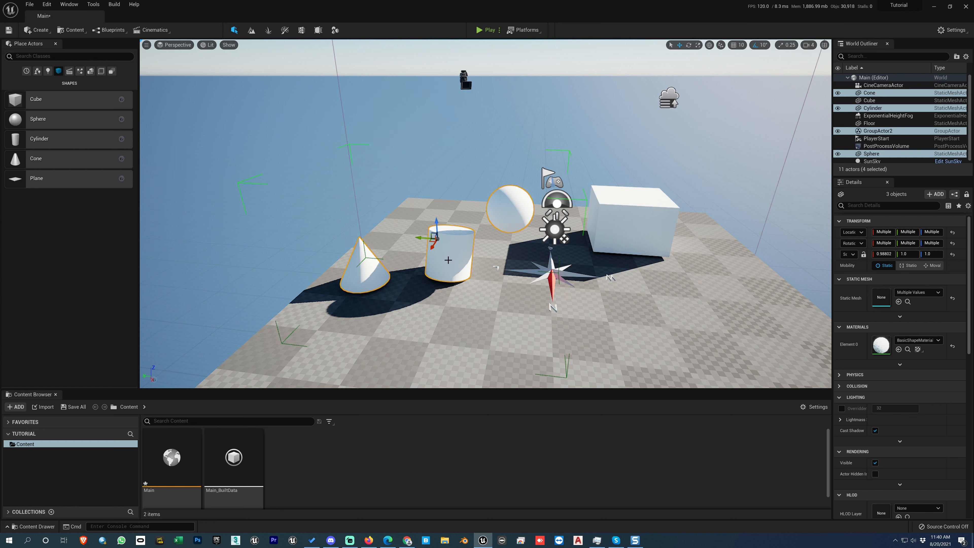
- Unlock the new group, raise the cylinder alone to a Z location of about 116, and lock the group again
key(shift+g)
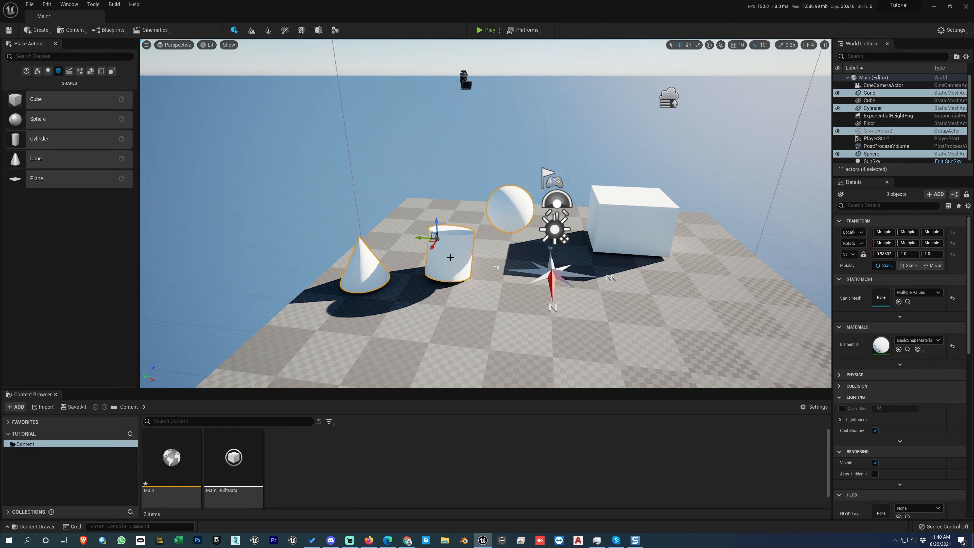
click(449, 256)
drag(449, 235, 450, 222)
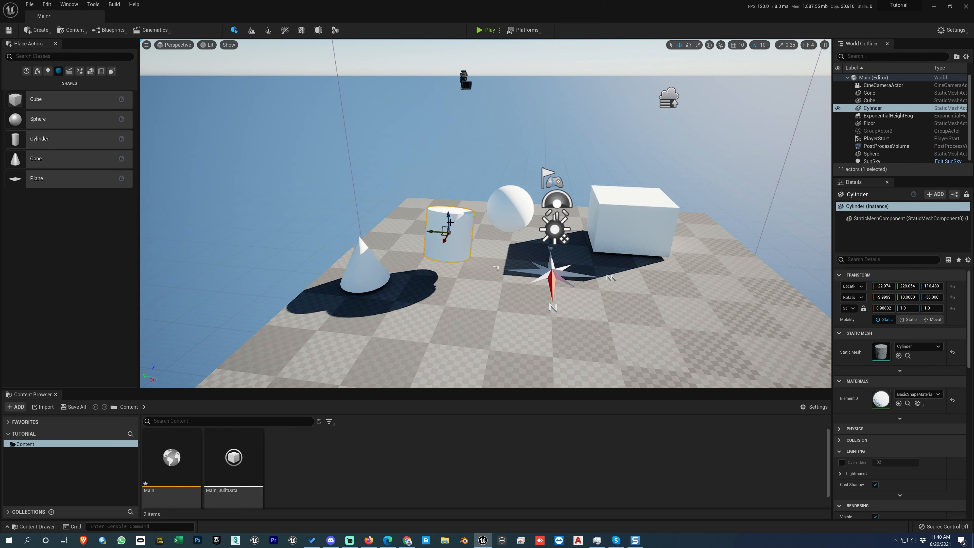
key(ctrl+shift+g)
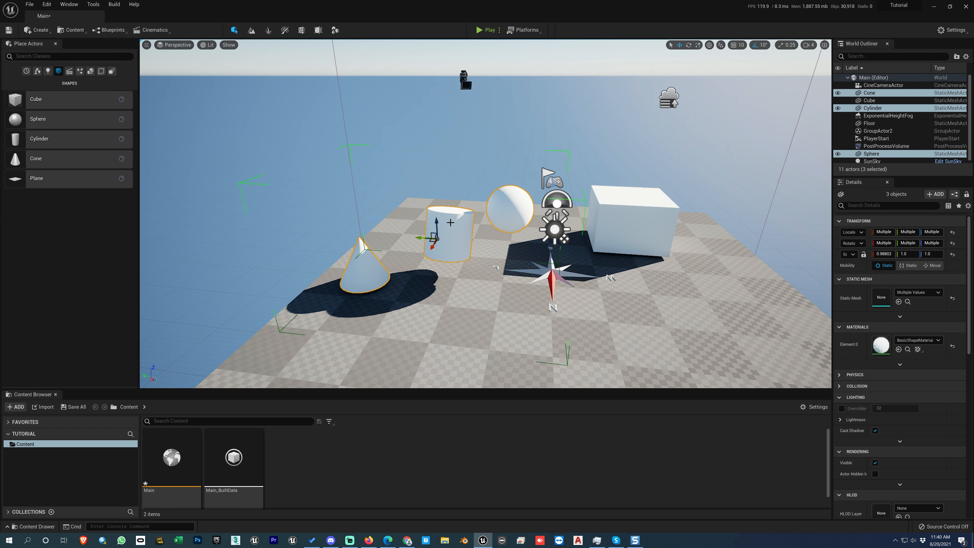
- Ungroup the three shapes and lower the cylinder to a Z location of about 106
key(shift+g)
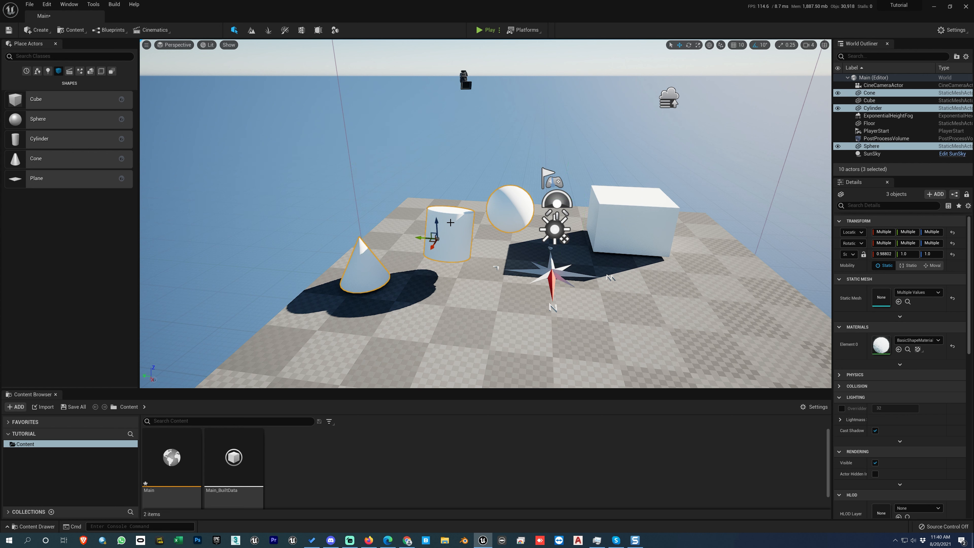
click(457, 219)
drag(448, 218, 447, 222)
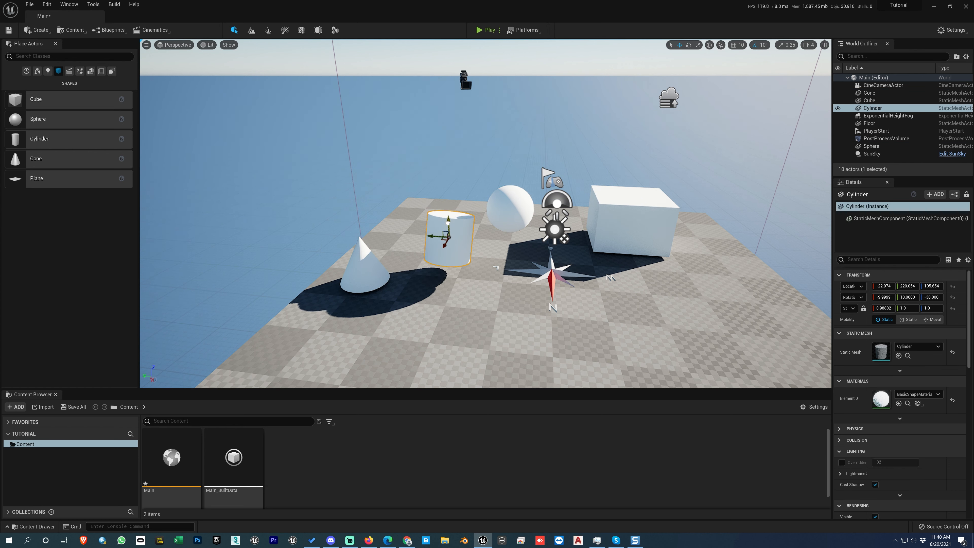
- Add the sphere and cone to the cylinder selection, group all three once more, and ungroup them
ctrl+click(500, 210)
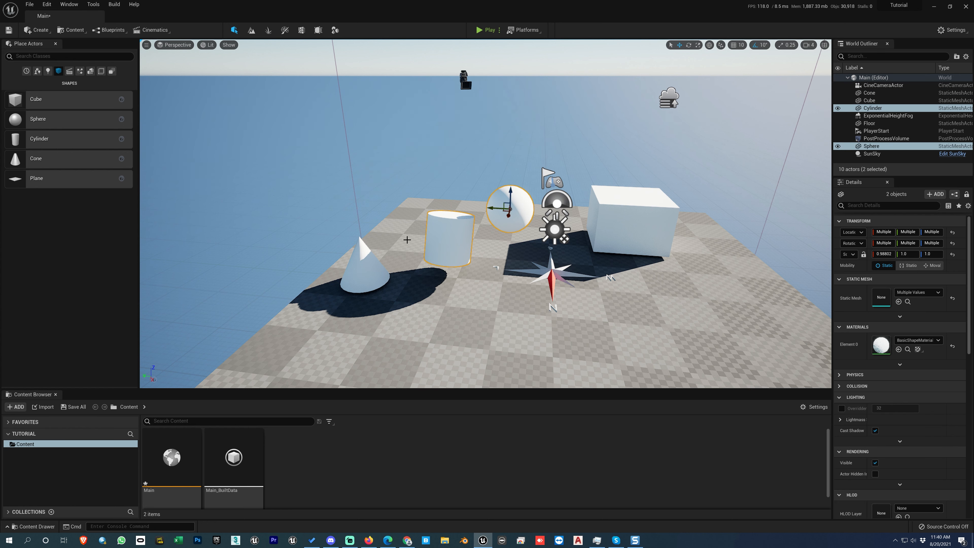
ctrl+click(377, 264)
key(ctrl+g)
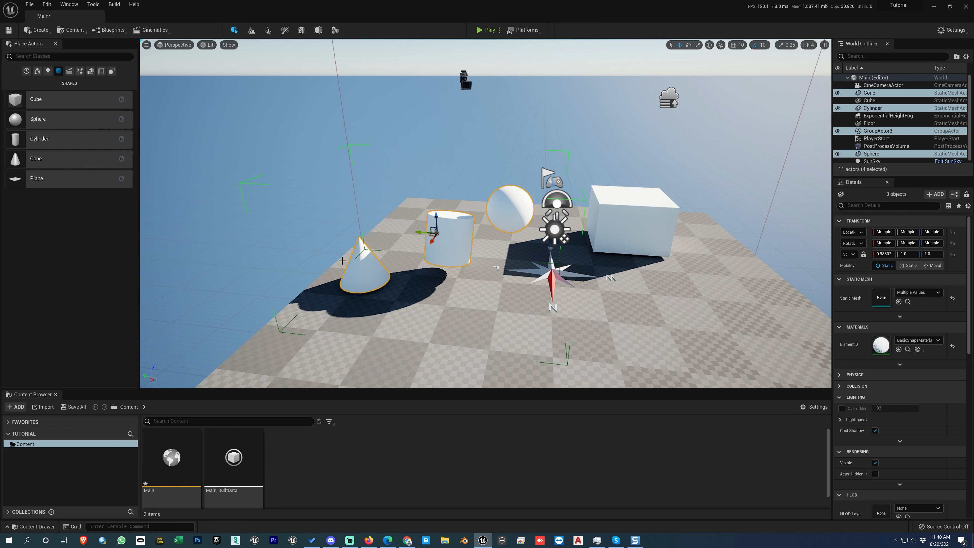
key(shift+g)
- Select the sphere in the scene and locate its source mesh in the Content Browser
click(455, 233)
click(513, 212)
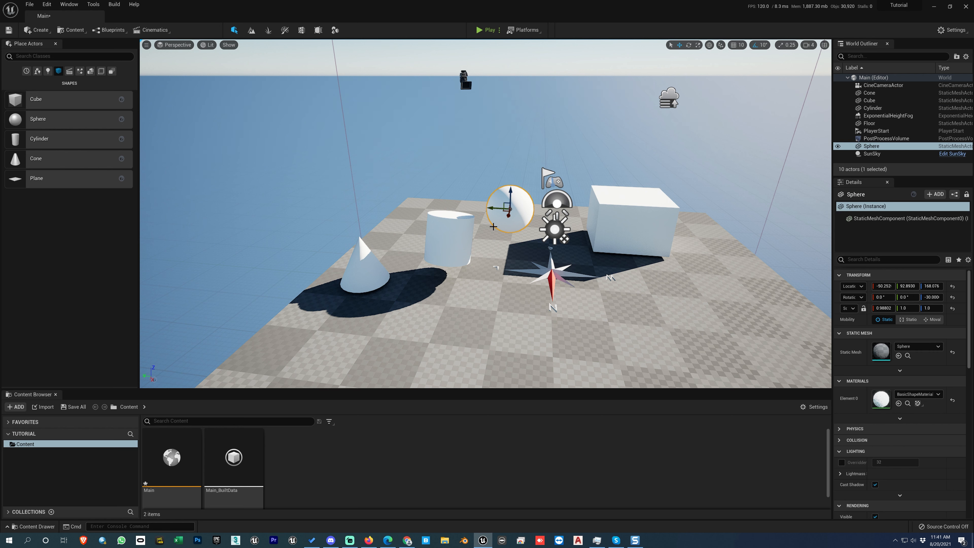
key(ctrl+b)
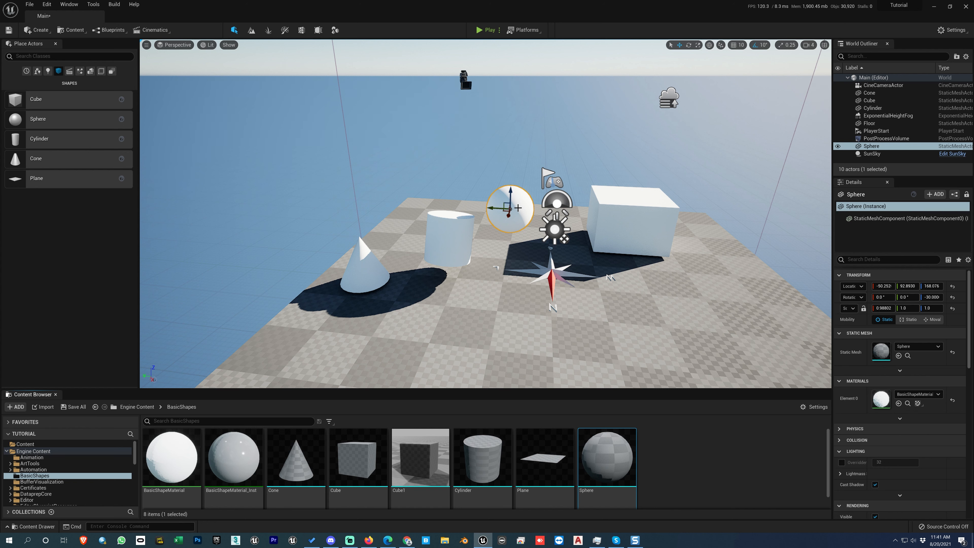
- Locate the source meshes of the cube and the cone in the Content Browser, and select the sphere in the scene
click(610, 217)
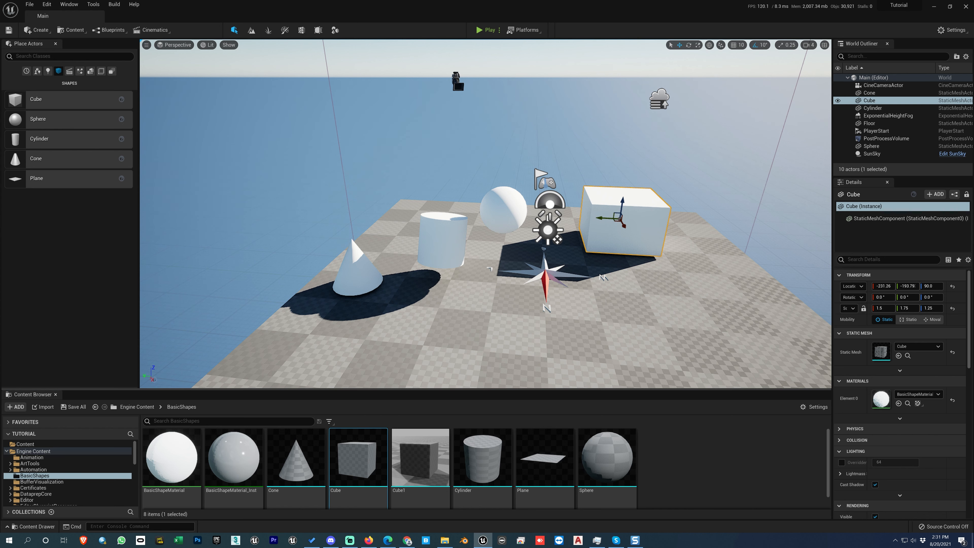
click(353, 271)
click(296, 456)
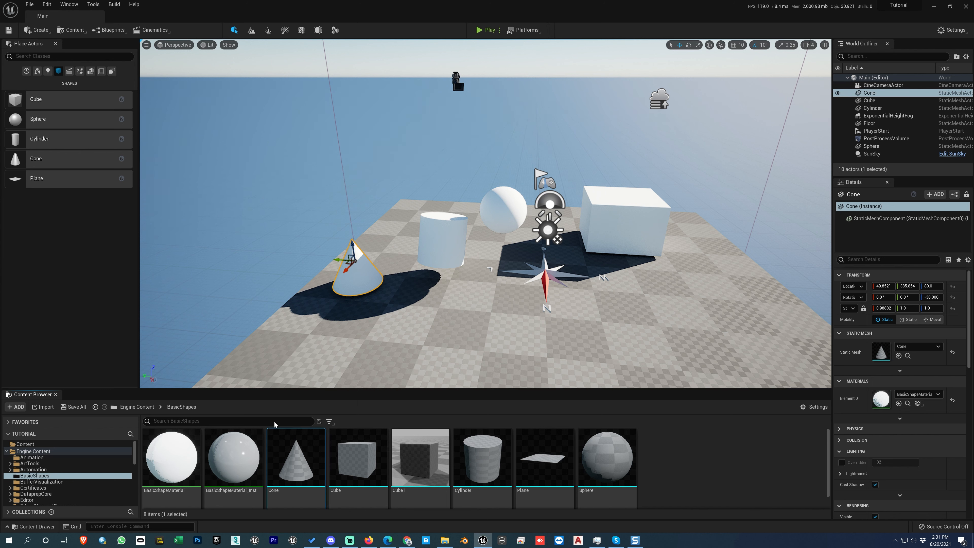
click(497, 218)
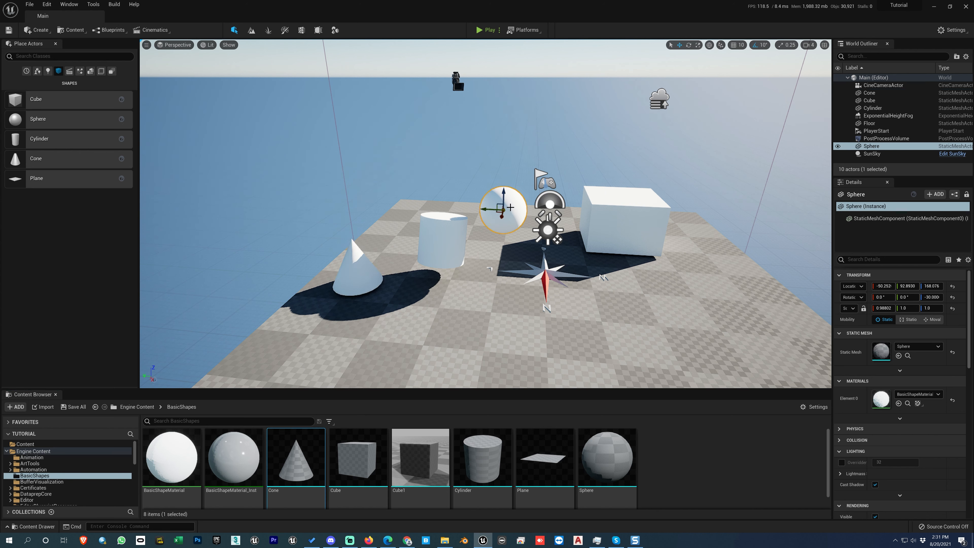